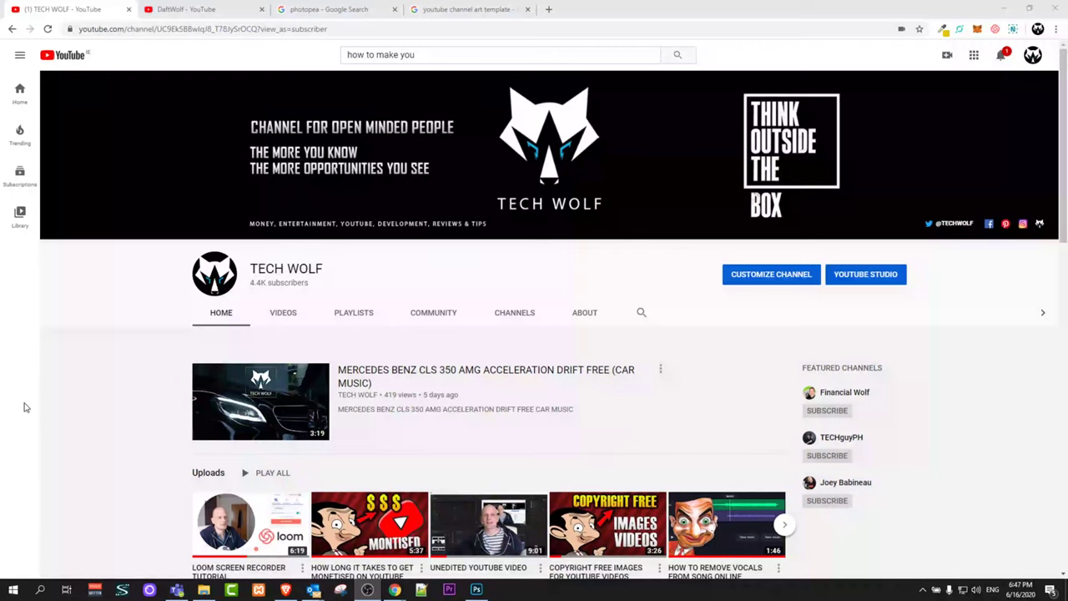
Step: Open the DaftWolf channel for customization and bring up the channel art upload dialog
scroll(91, 337, down, 2)
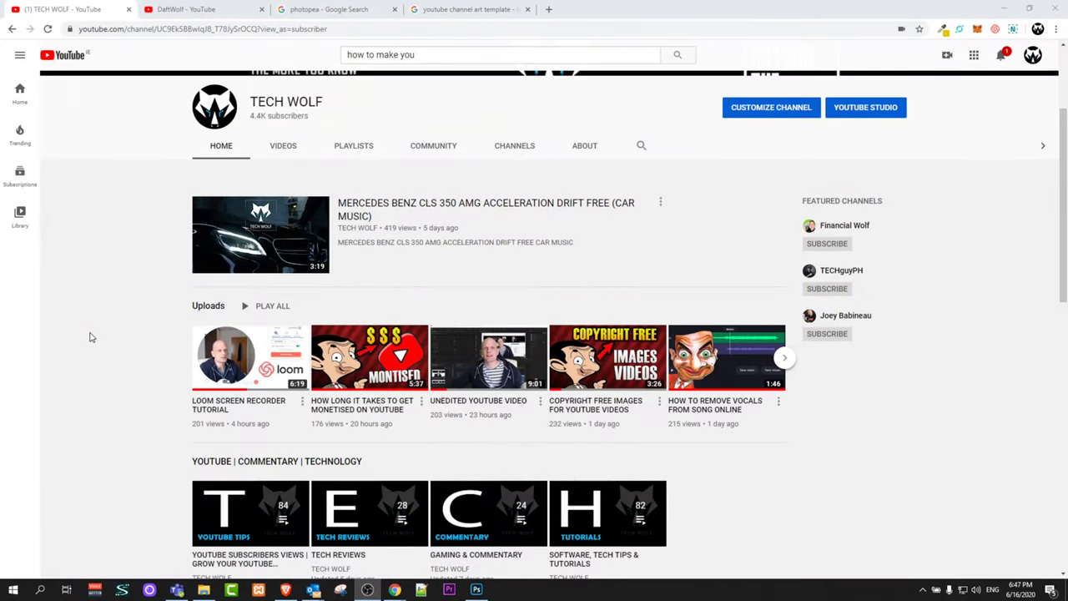
scroll(92, 337, up, 2)
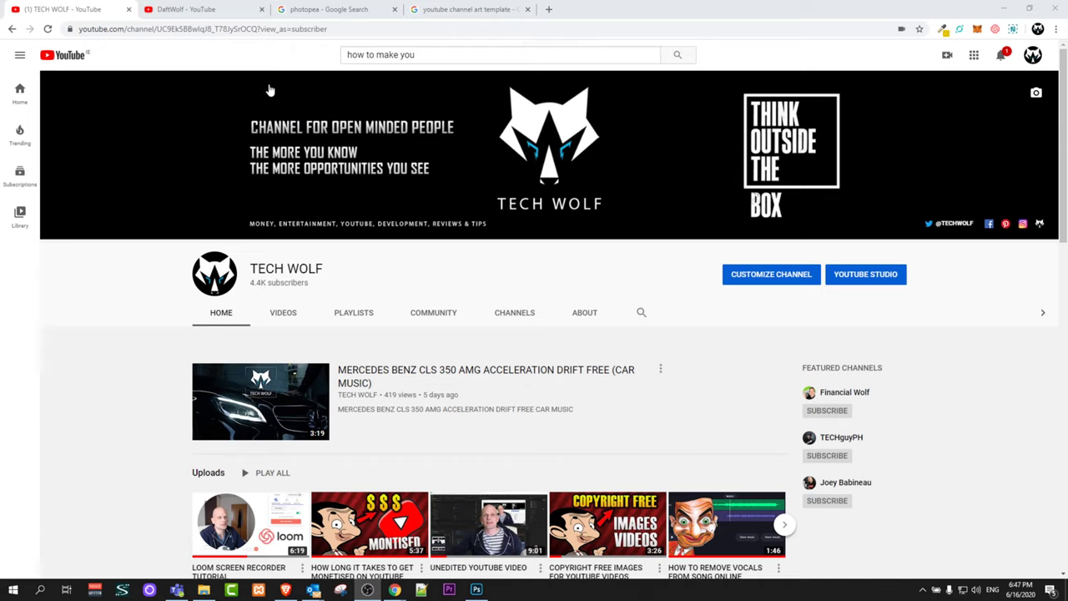
click(212, 10)
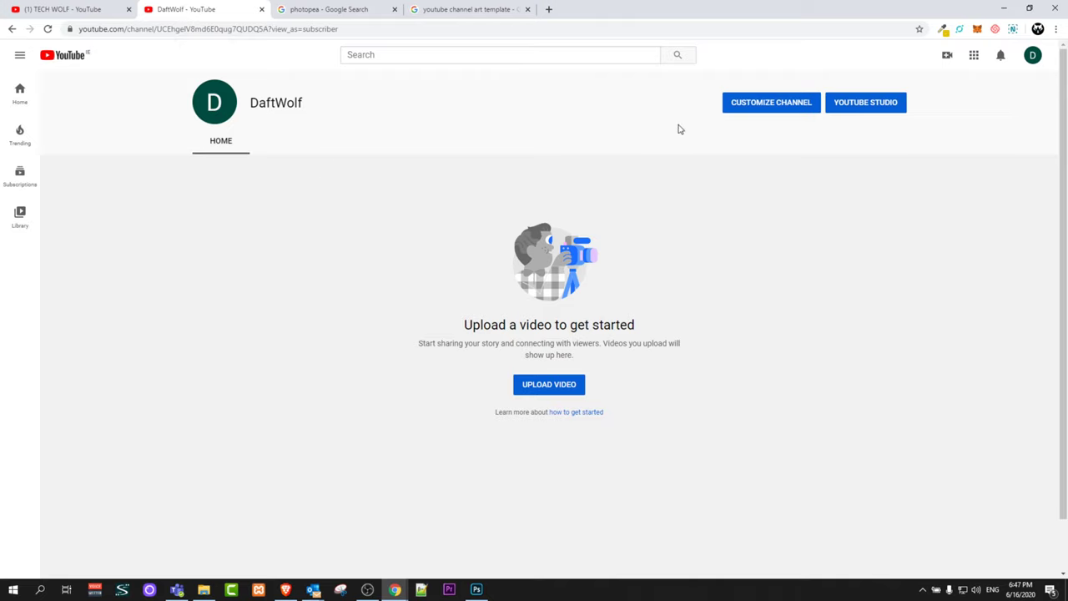
click(760, 107)
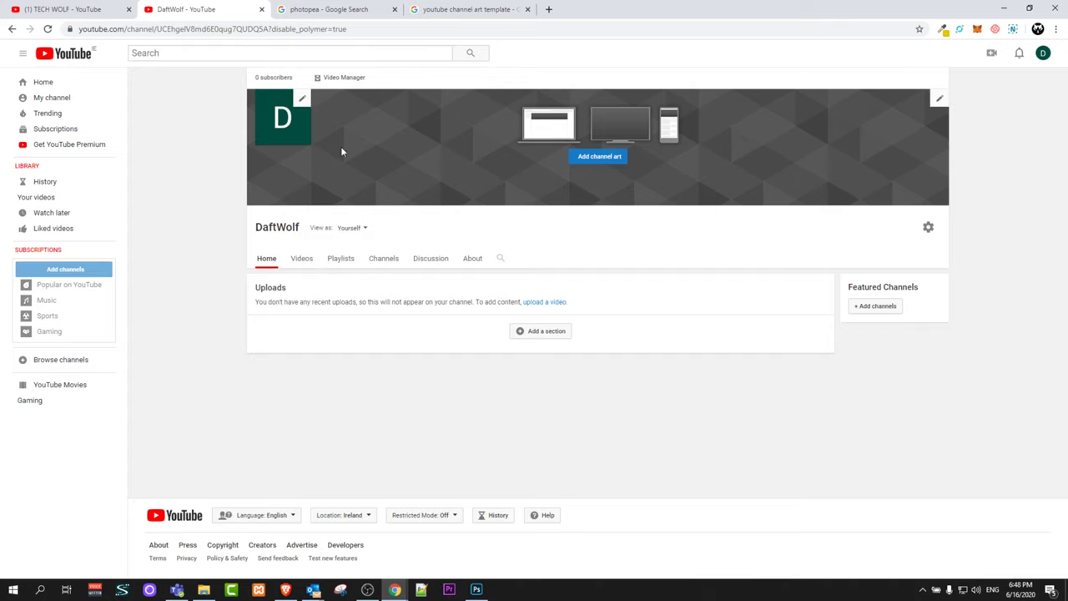
click(23, 53)
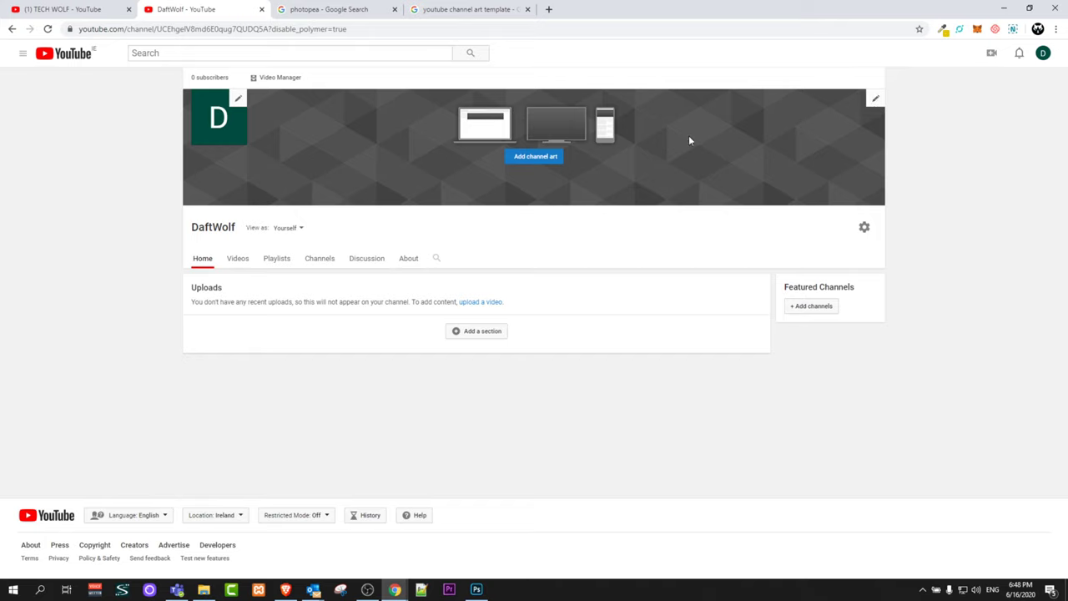
click(875, 100)
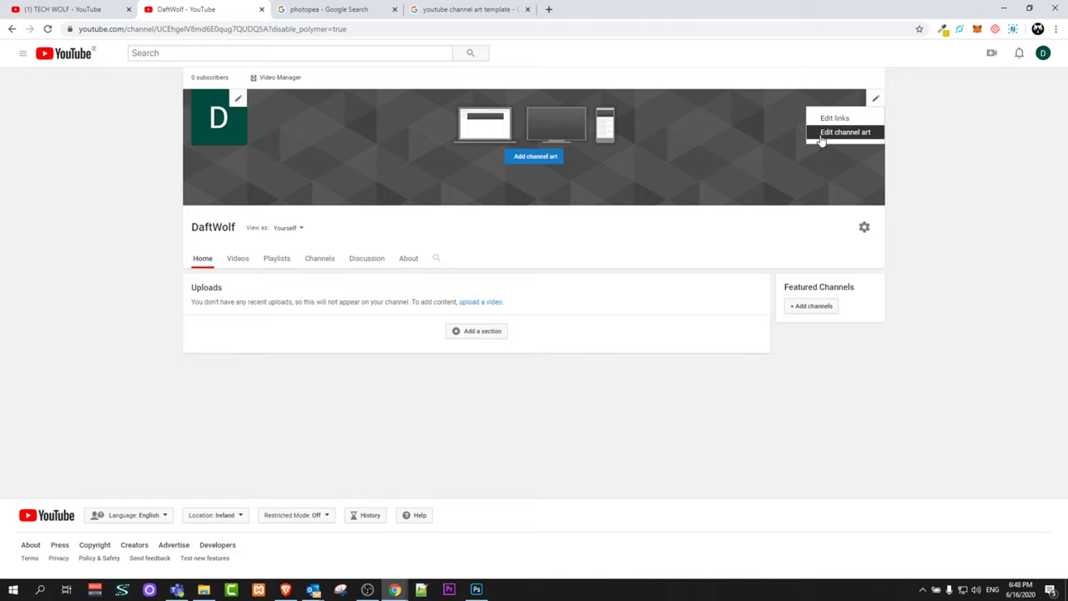
click(821, 138)
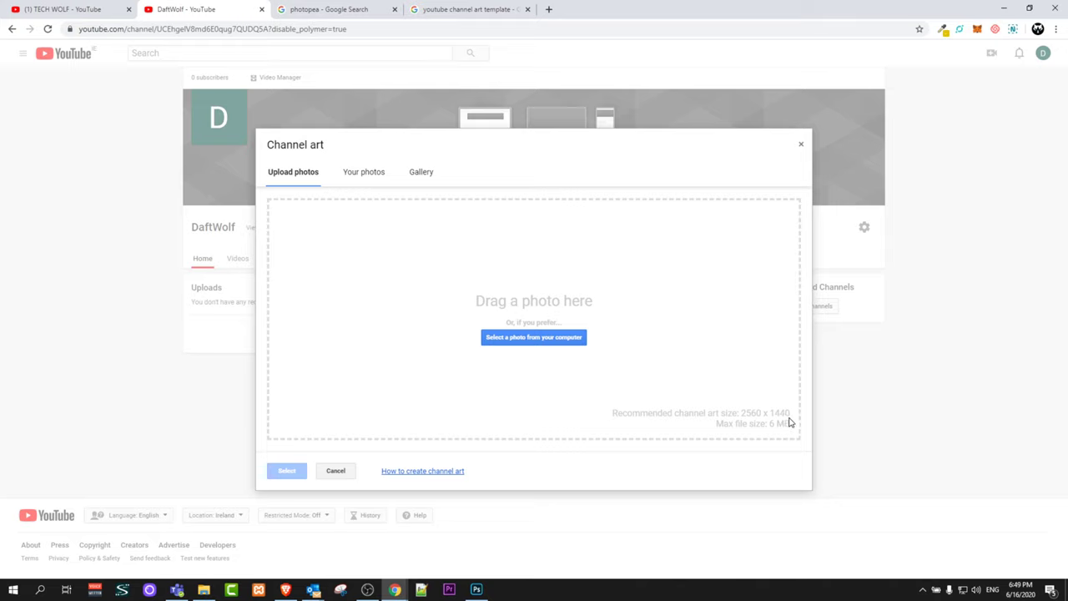
Step: Open the Photopea online photo editor from the search results and start a new project
click(354, 8)
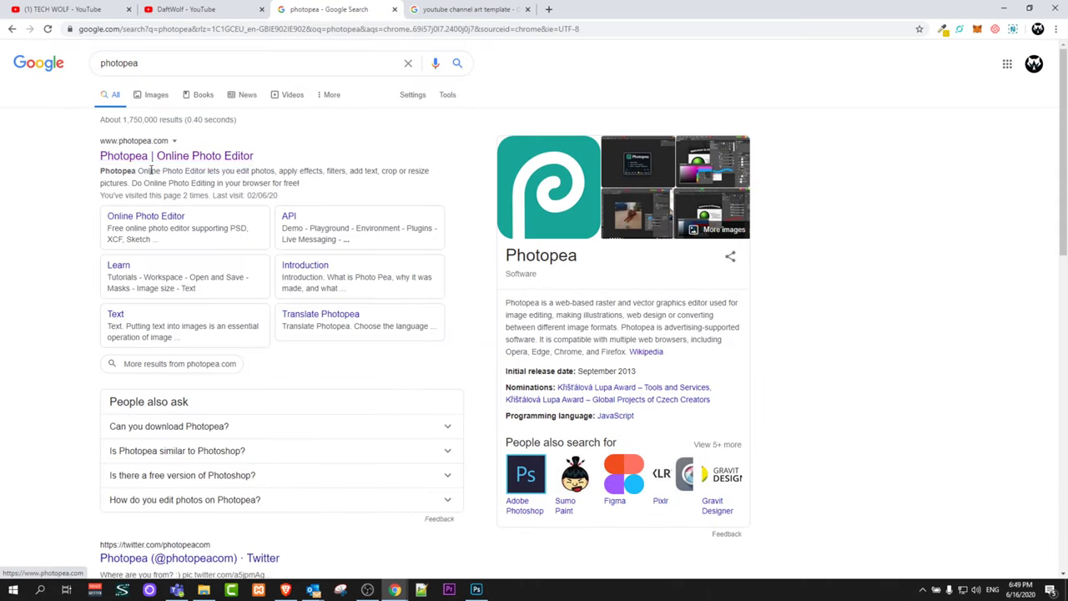
click(149, 161)
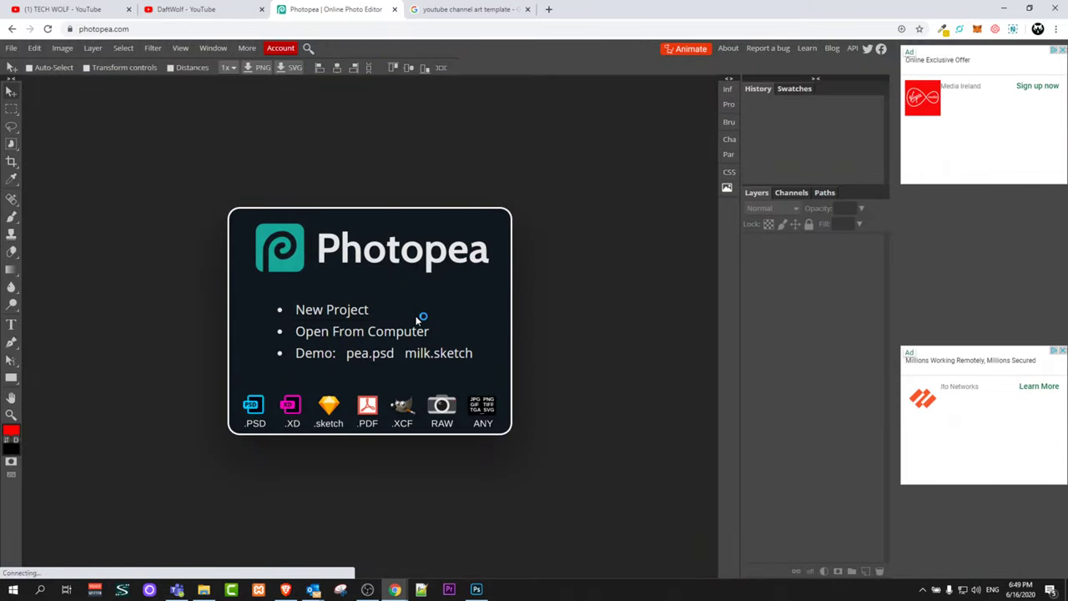
click(324, 313)
Step: Create the new project at 2560 × 1440 px with a white background
click(77, 118)
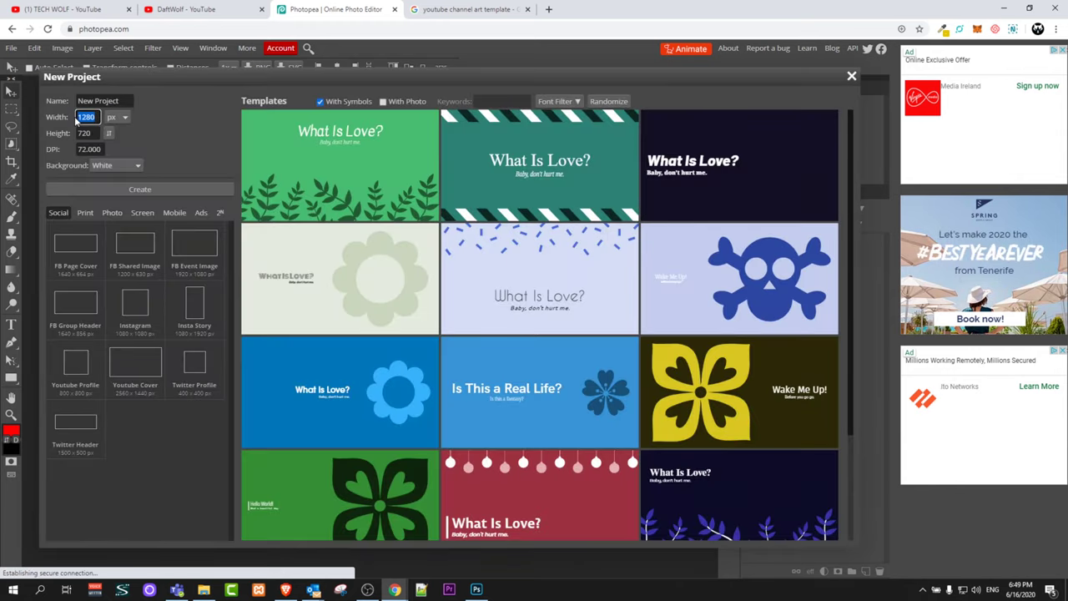
text(2560)
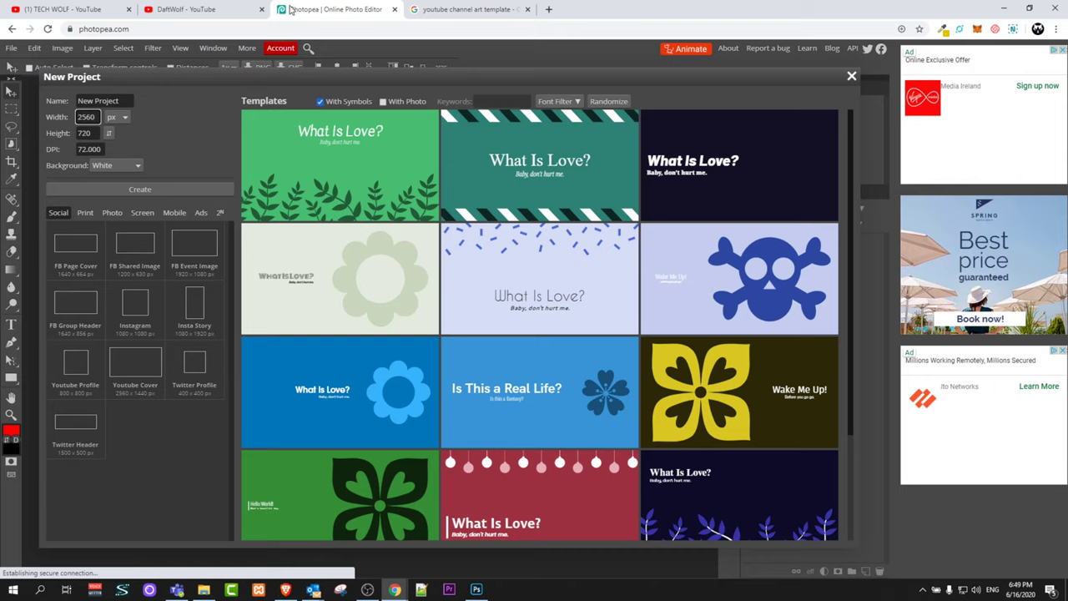
click(237, 12)
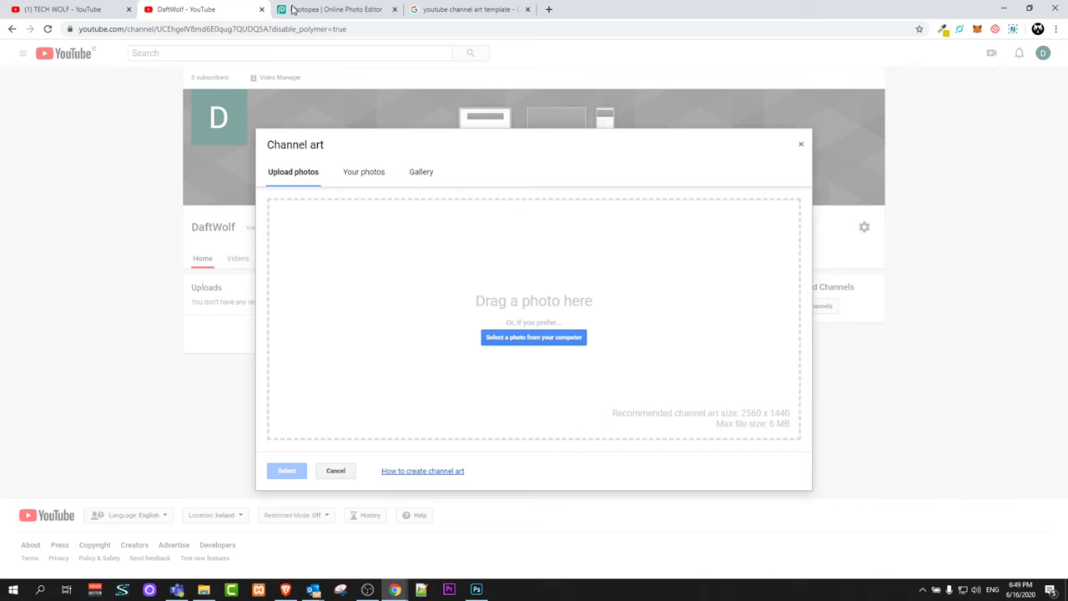
click(290, 10)
key(Tab)
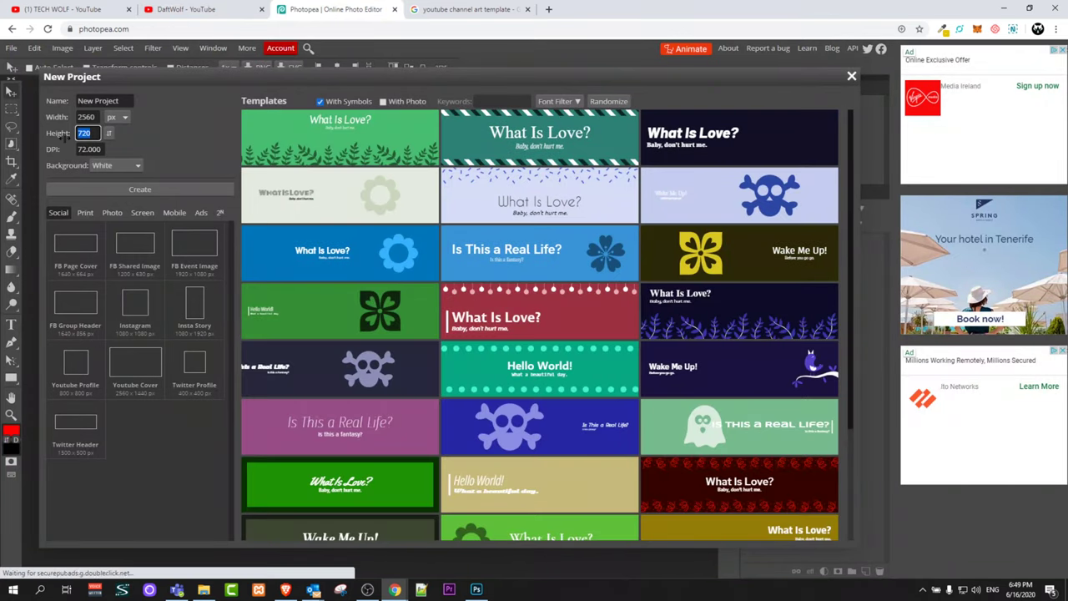
text(1440)
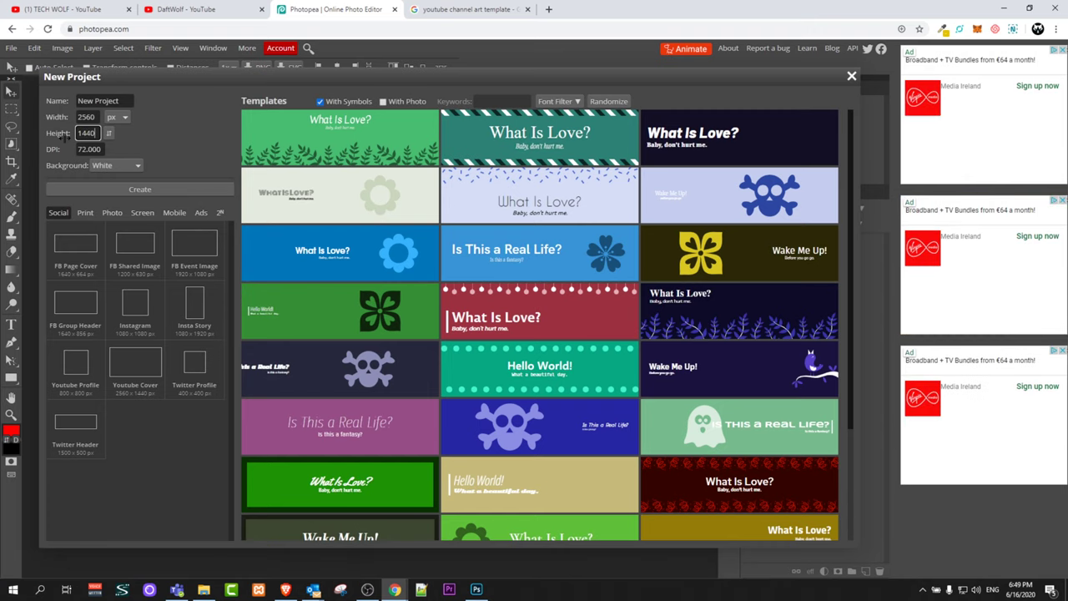
key(Tab)
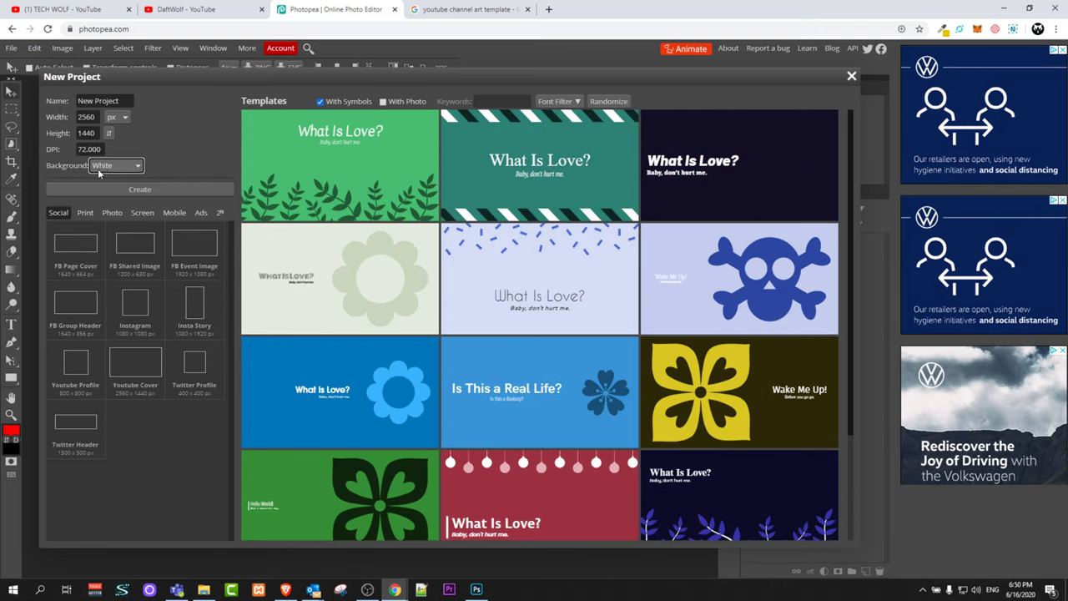
click(136, 190)
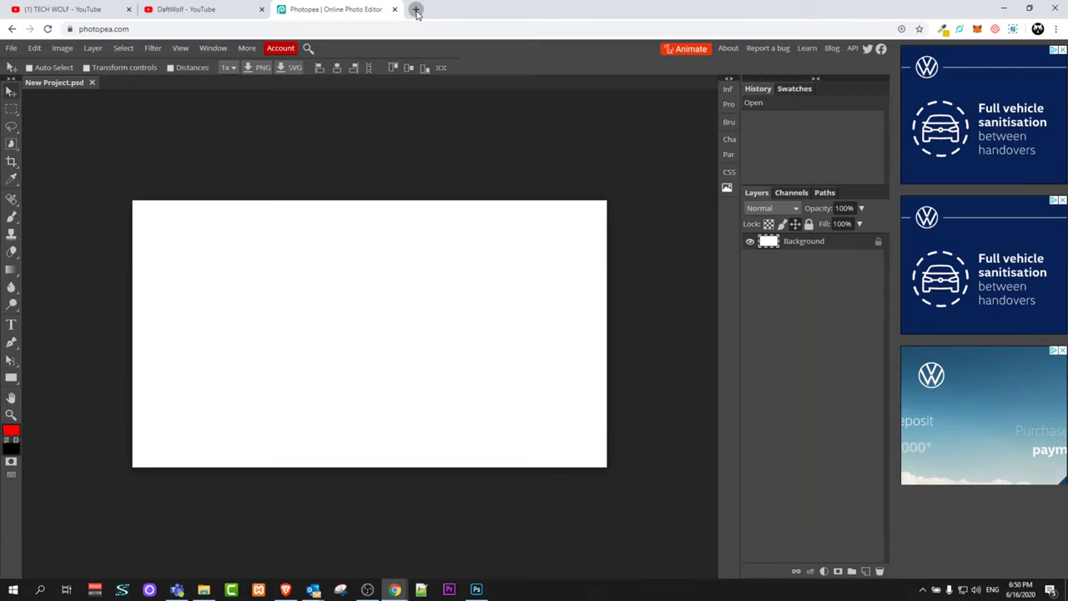
Step: Search Google Images for "youtube banner template" and save the 2560 × 1440 channel-art-template-fireworks.png image with the text and logo safe area
click(417, 9)
click(424, 235)
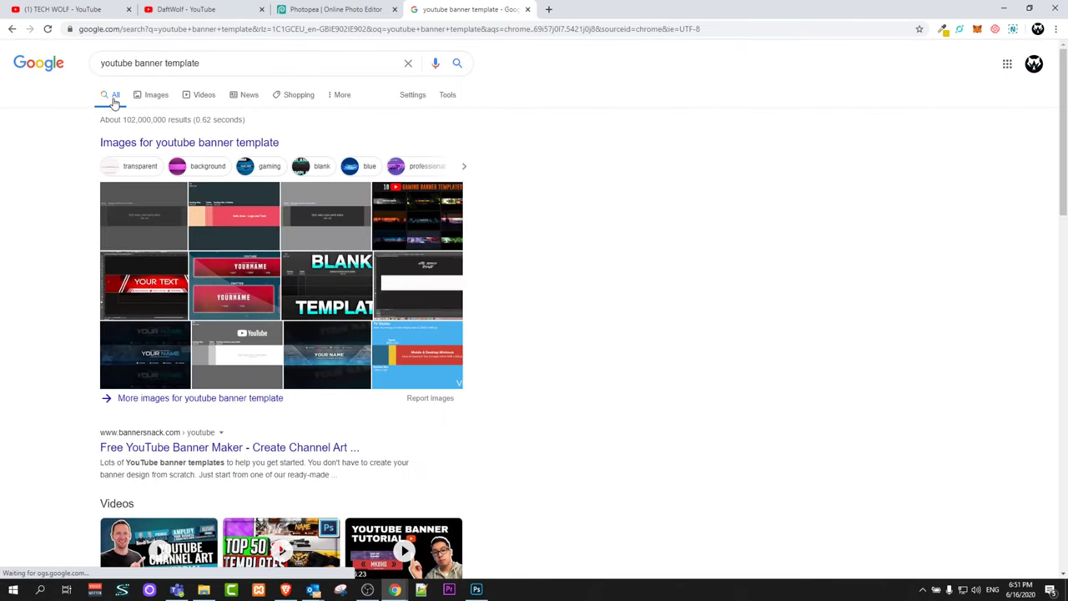
click(161, 100)
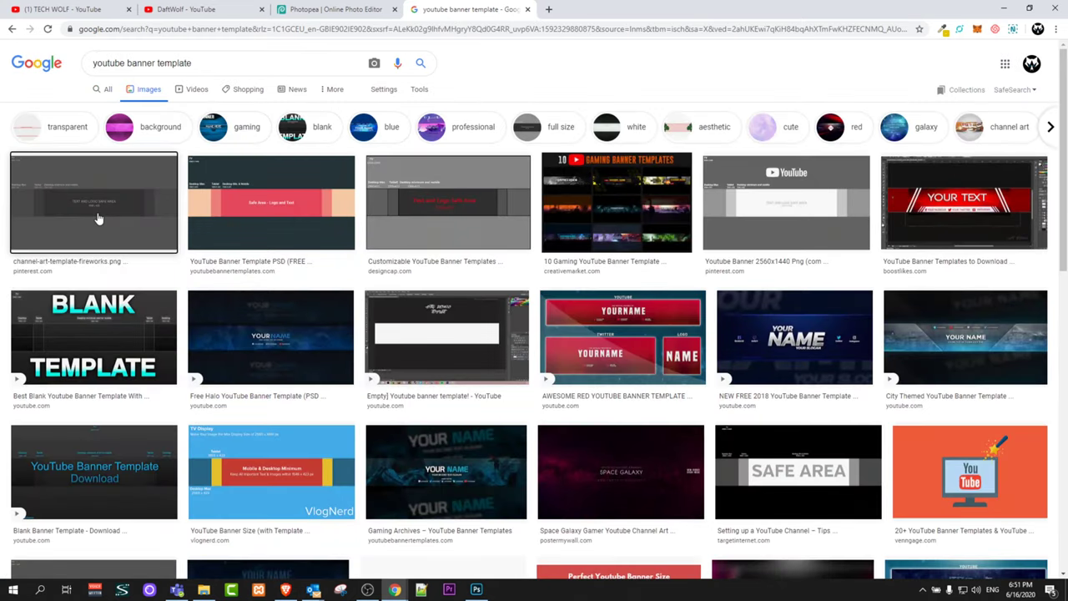
click(98, 218)
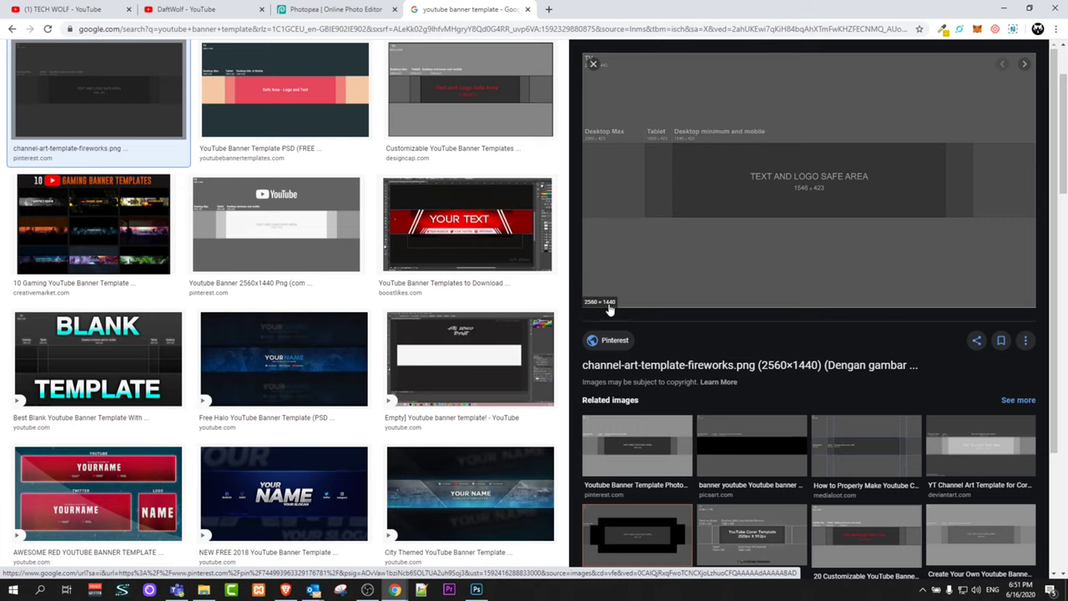
right_click(752, 204)
click(728, 314)
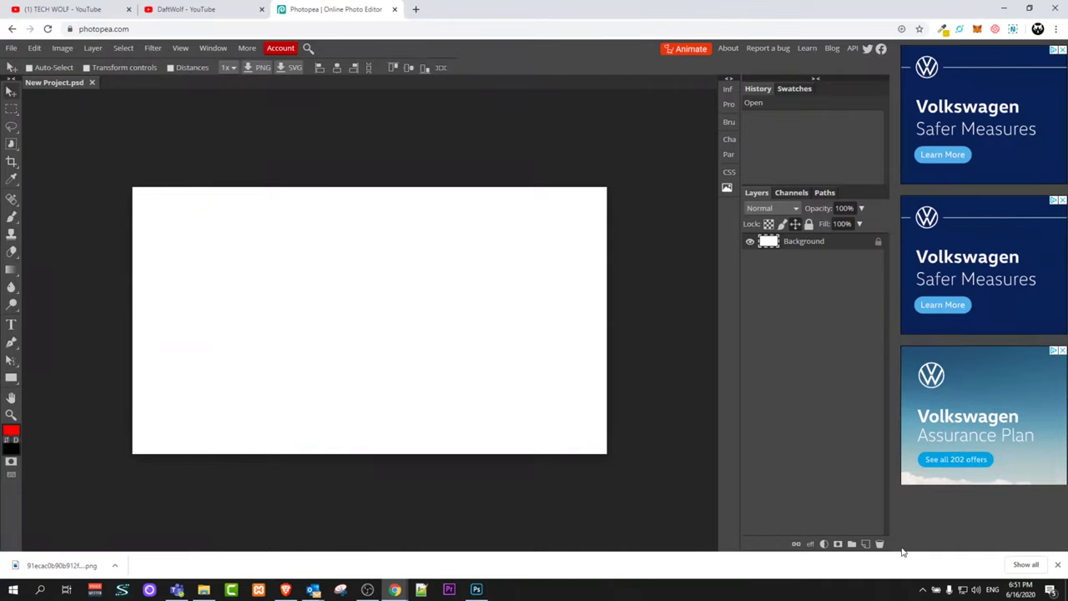
click(1057, 564)
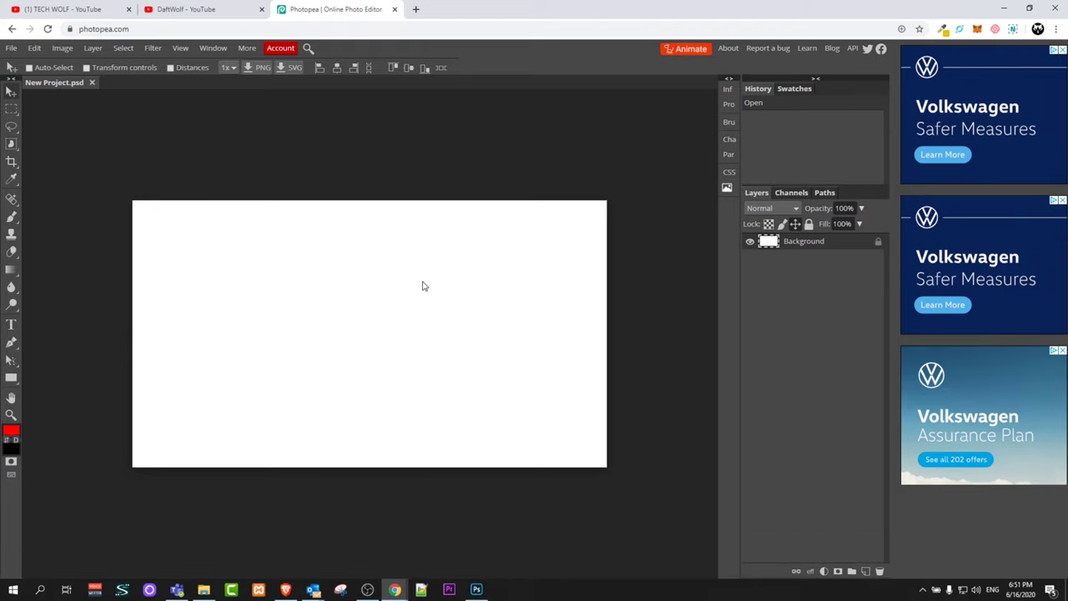
Step: Open the saved banner template image 91ecac0b90b912f72ebffa896051adf7 from the Downloads folder in Photopea
click(11, 49)
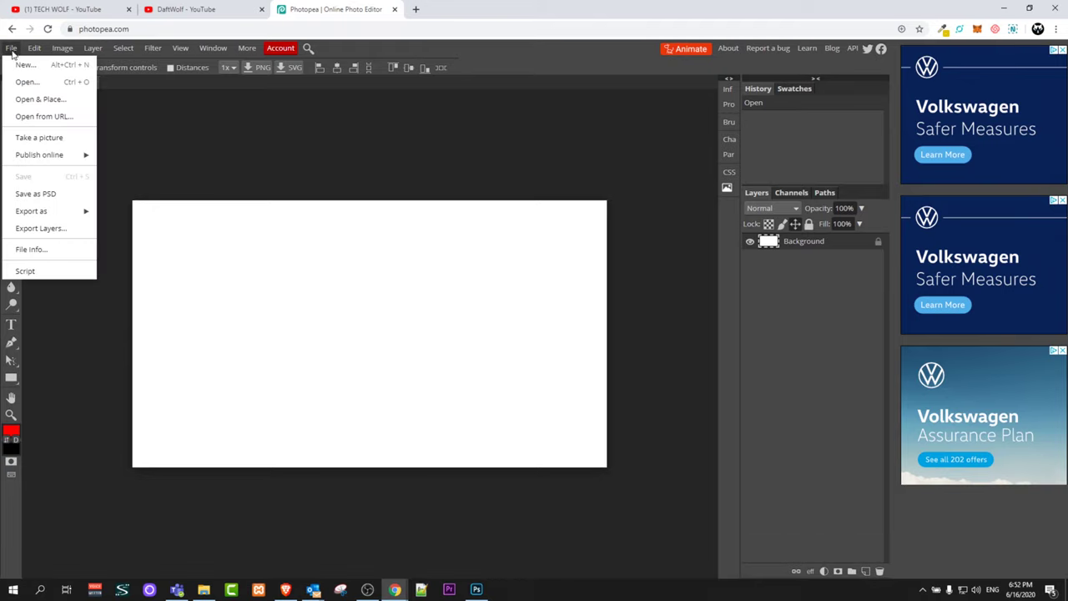
click(23, 82)
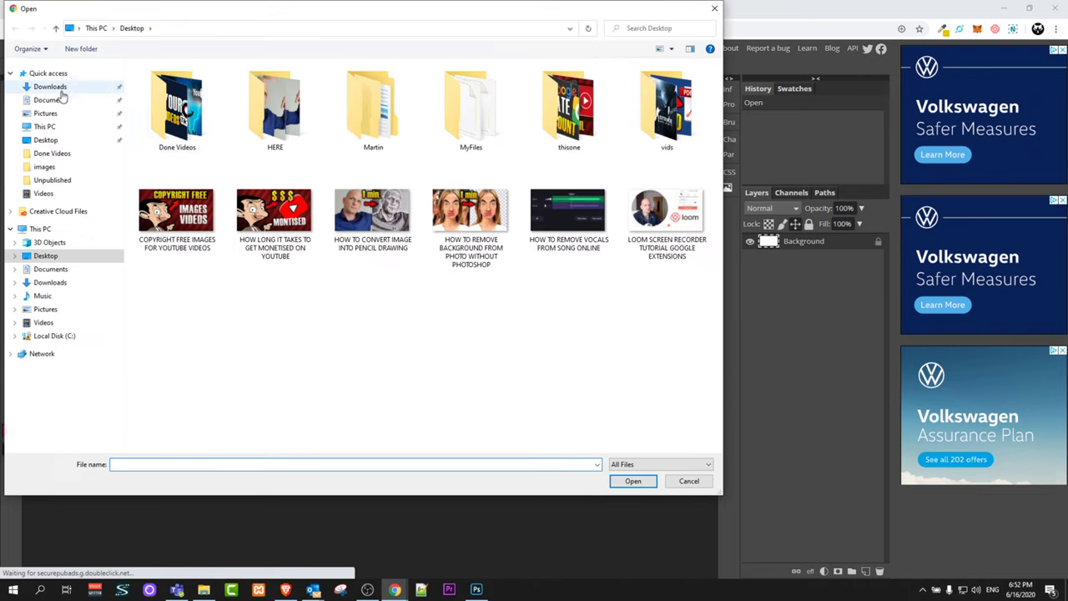
click(56, 87)
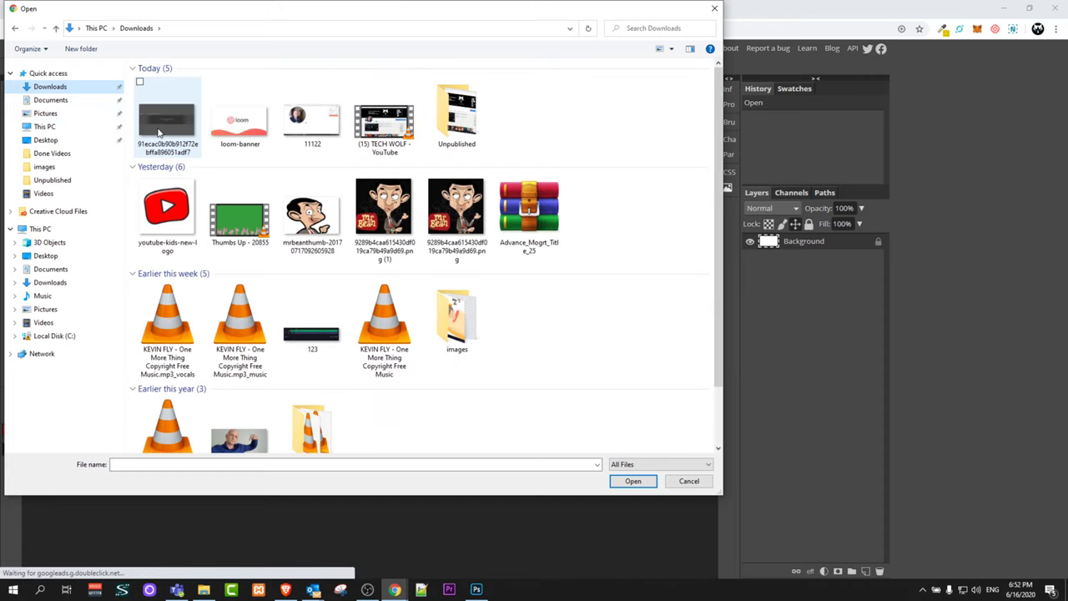
click(171, 134)
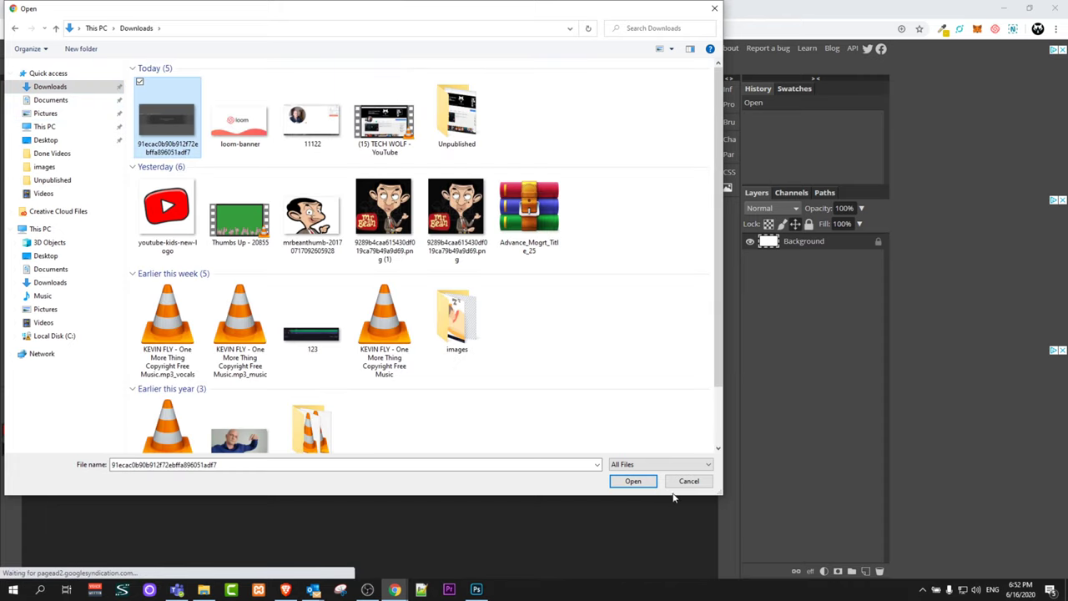
click(639, 484)
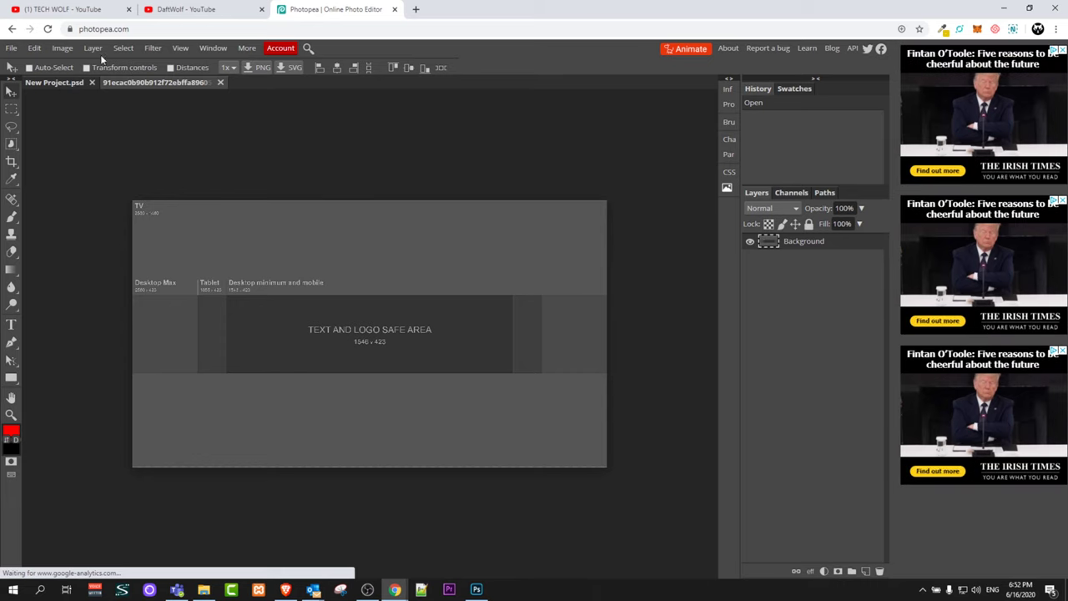
Step: Copy the banner template into New Project.psd as a layer and align it with the canvas edges
click(50, 83)
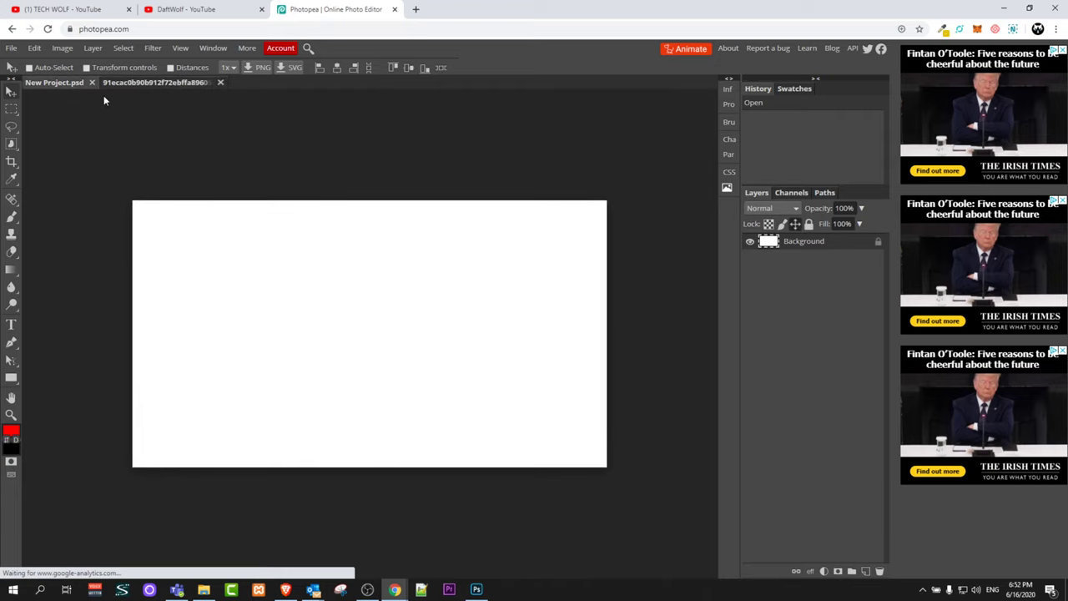
click(132, 83)
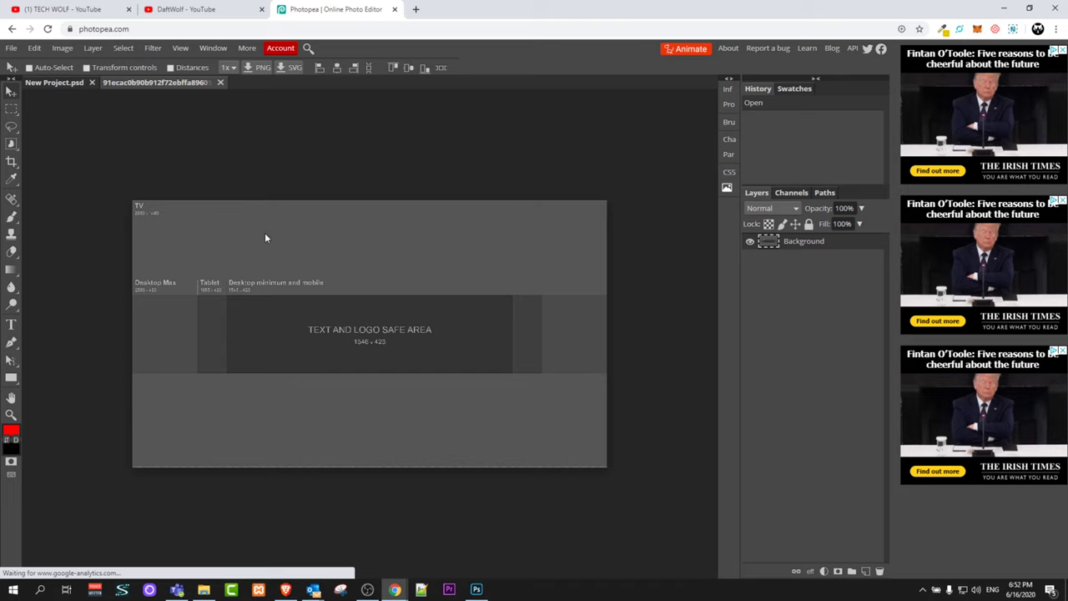
drag(264, 238, 59, 86)
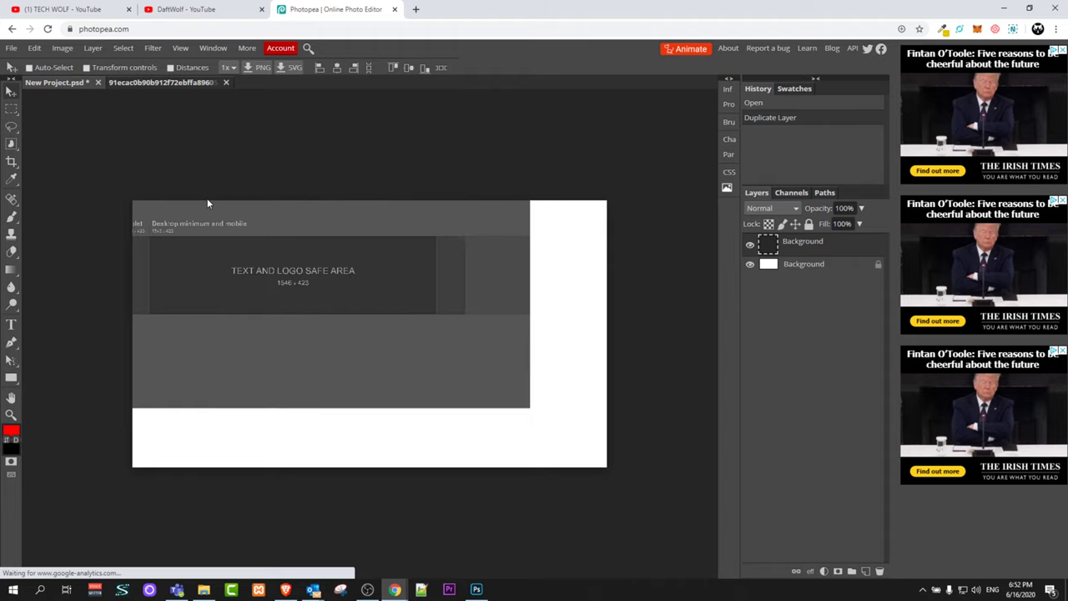
drag(208, 203, 267, 250)
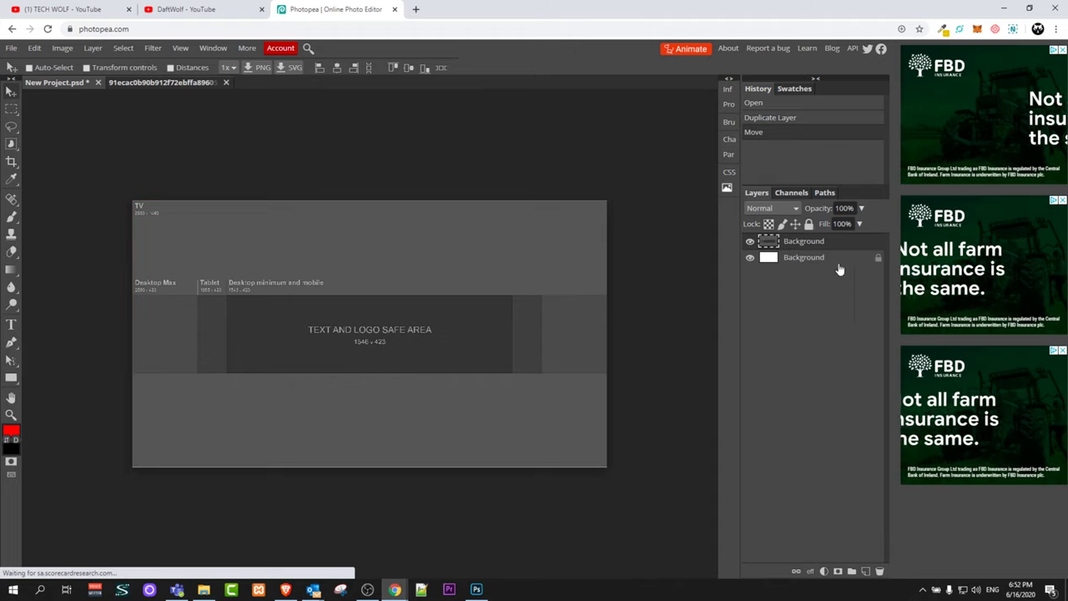
Step: Unlock the white Background layer, then hide the template layer above it and show it again
click(878, 258)
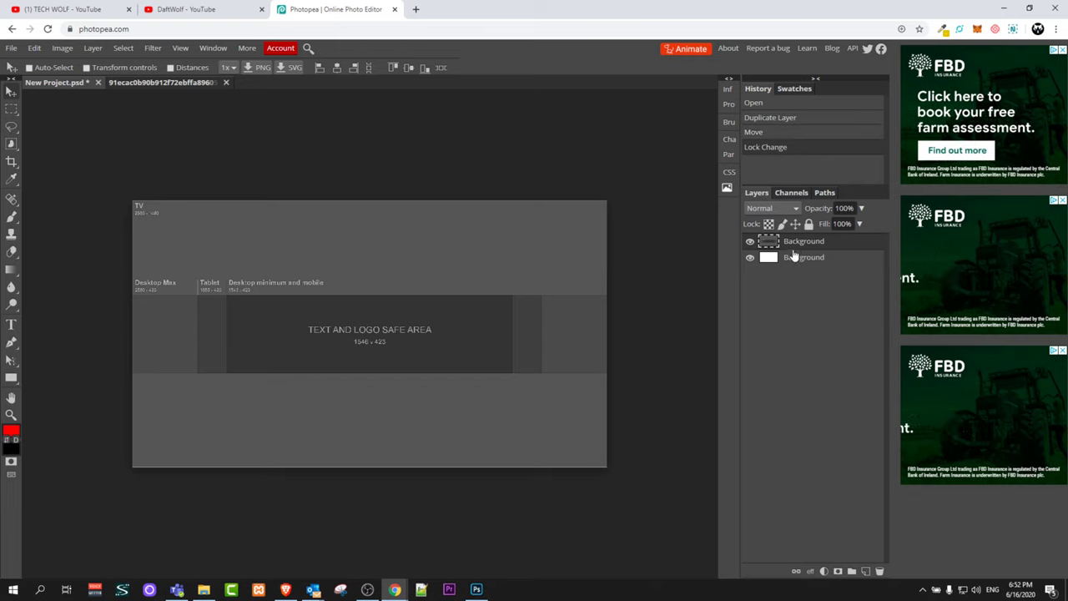
click(749, 242)
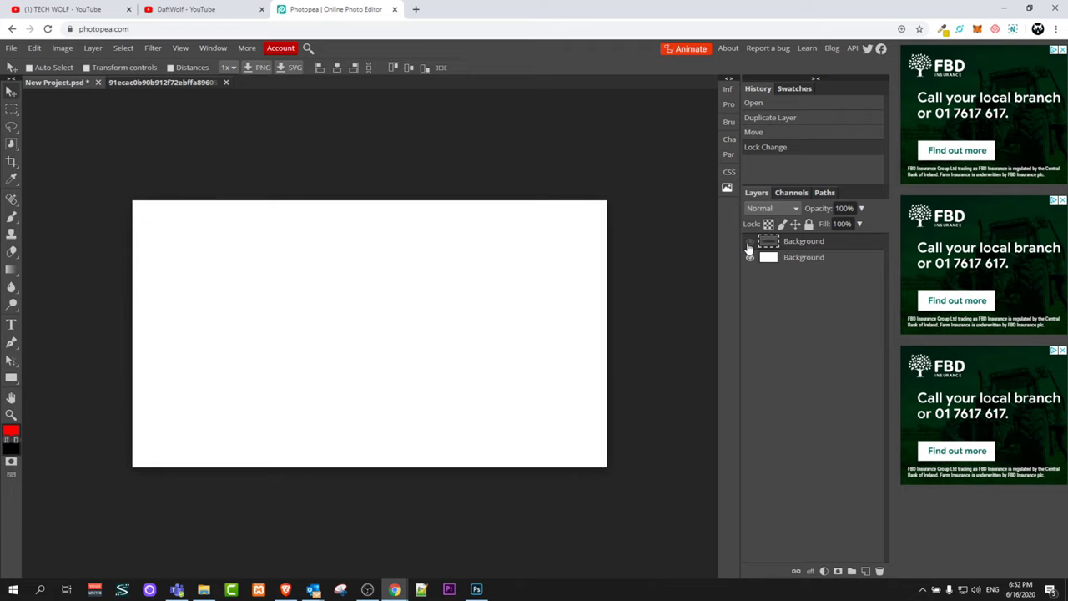
click(749, 242)
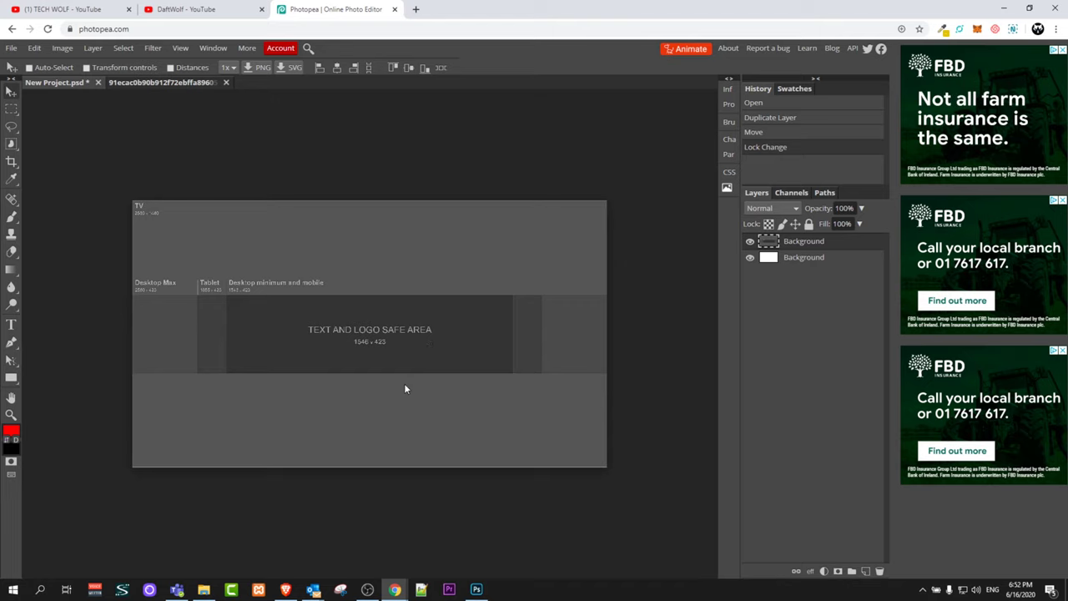
scroll(352, 410, up, 2)
scroll(351, 410, down, 2)
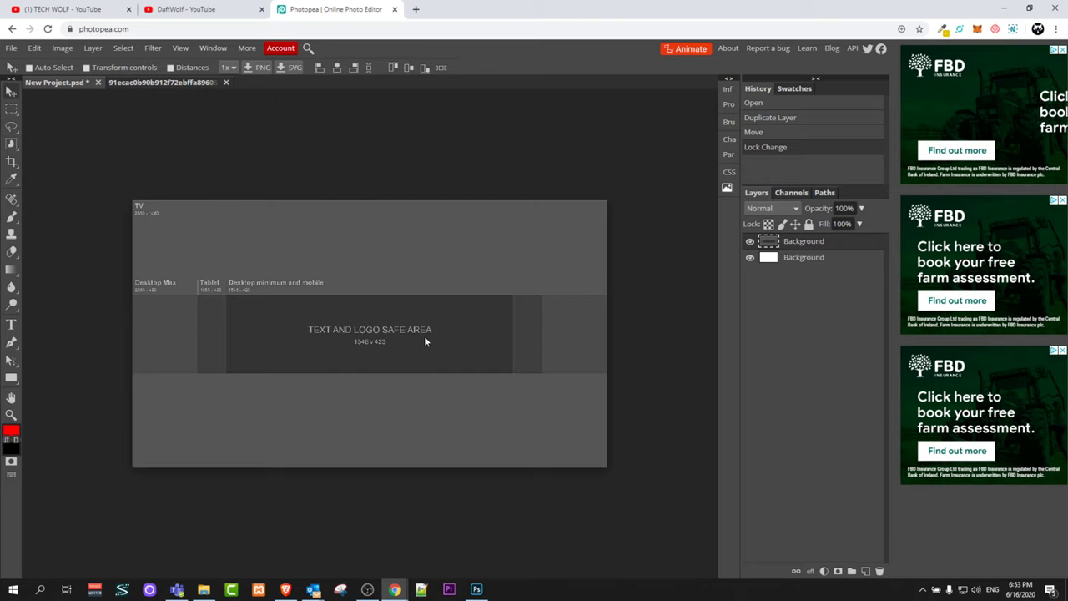
scroll(205, 336, up, 1)
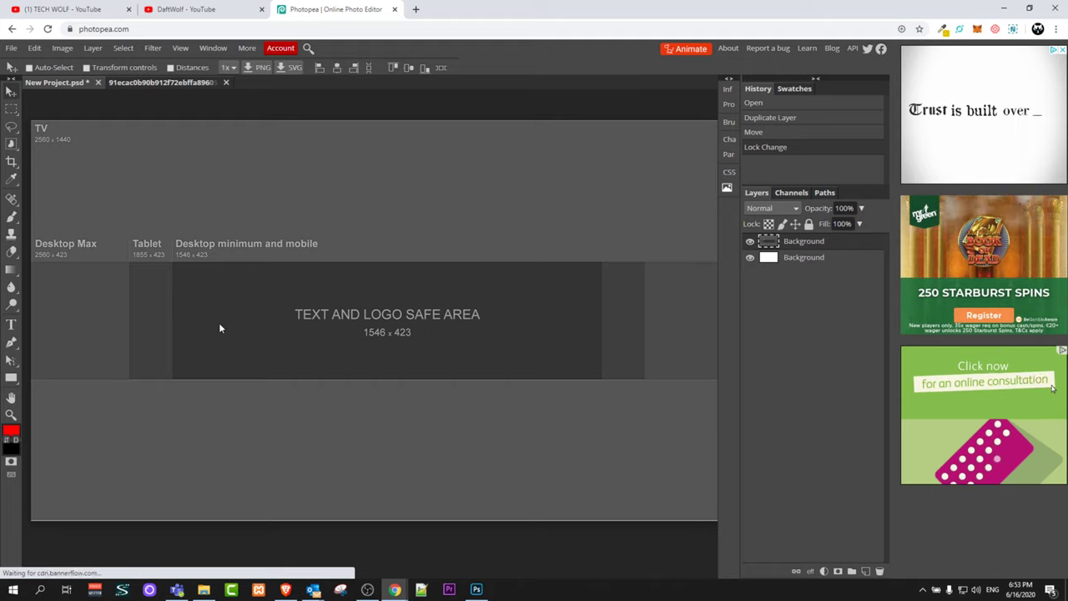
Step: Show the rulers and place a vertical guide along the left edge of the 1546 × 423 text and logo safe area
key(ctrl+minus)
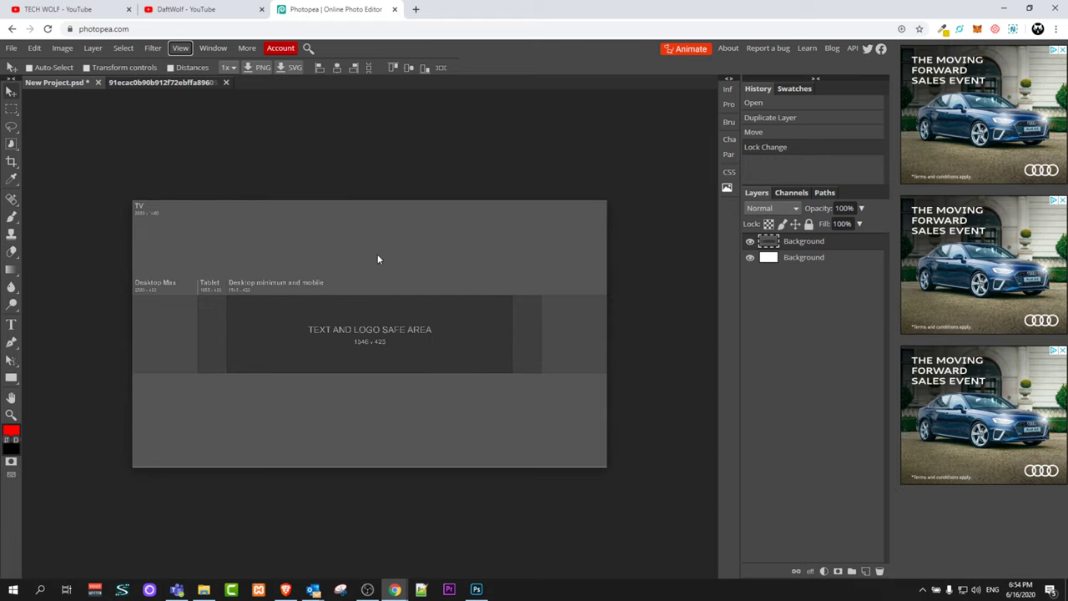
click(181, 49)
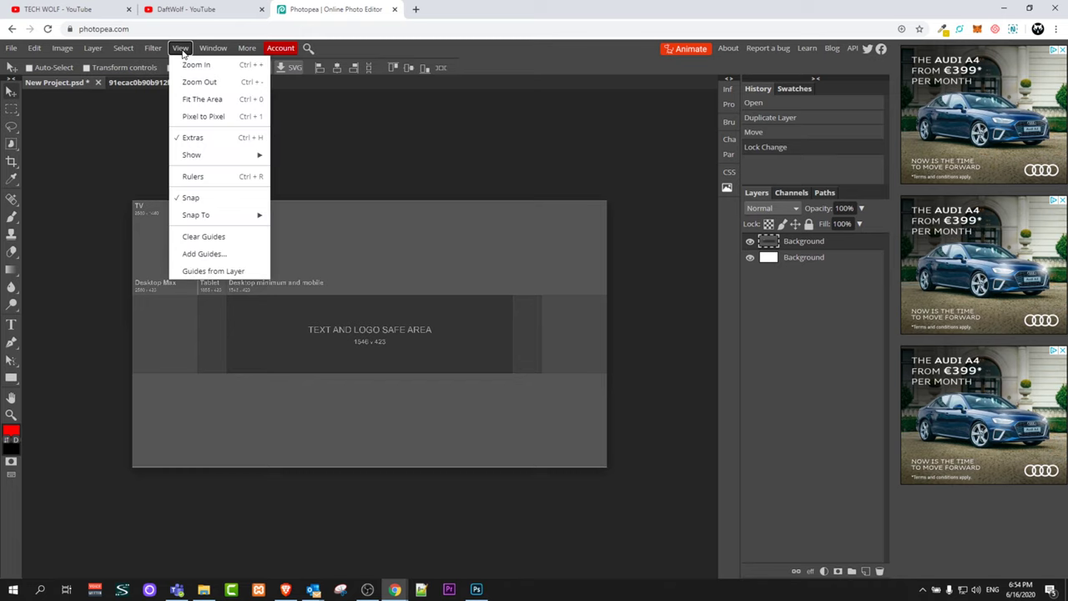
click(186, 180)
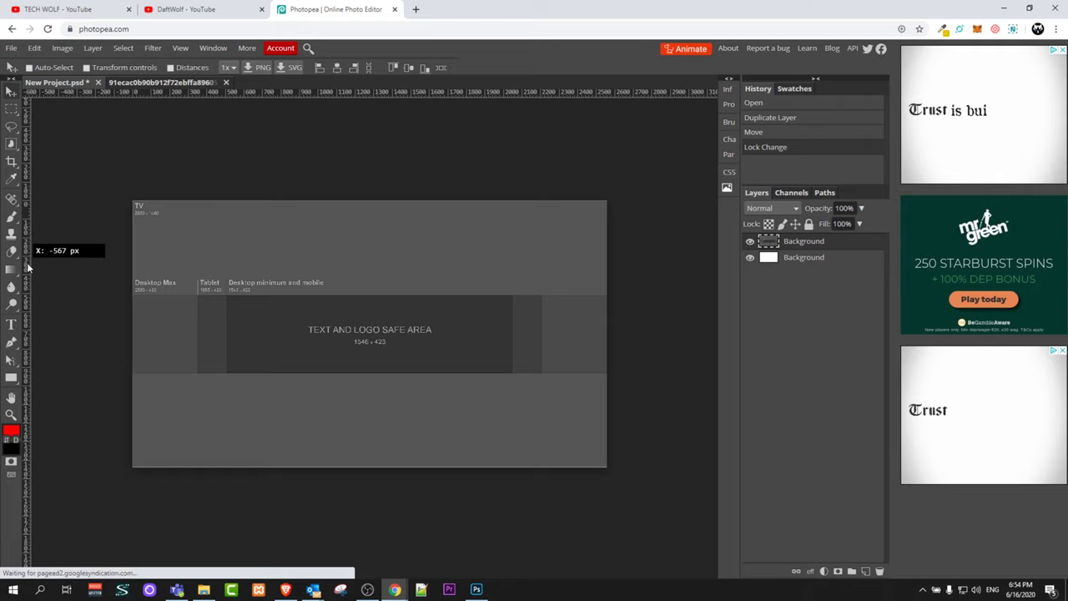
drag(65, 268, 220, 321)
scroll(228, 354, up, 3)
scroll(220, 320, down, 4)
scroll(220, 320, up, 2)
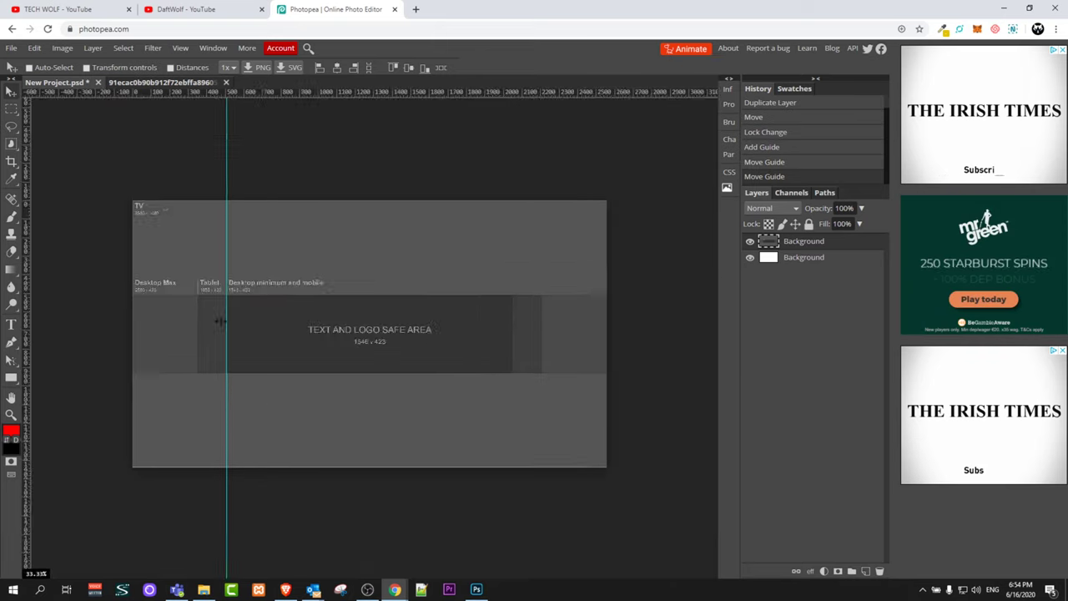
Step: Add guides along the right, bottom and top edges of the text and logo safe area, and delete the template layer
drag(25, 359, 646, 375)
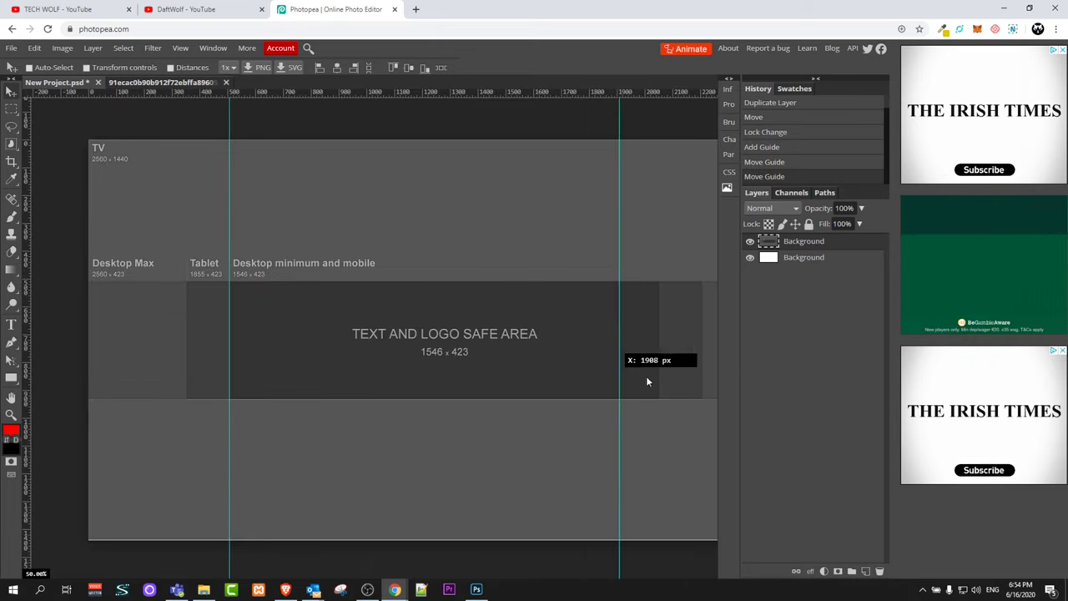
drag(501, 92, 501, 399)
drag(500, 92, 502, 282)
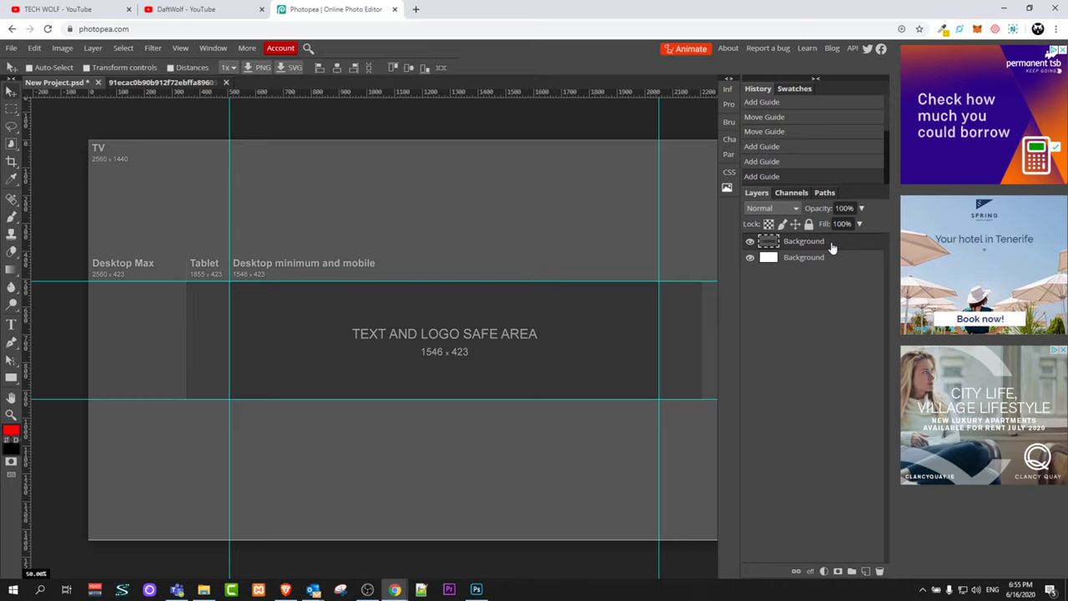
key(Delete)
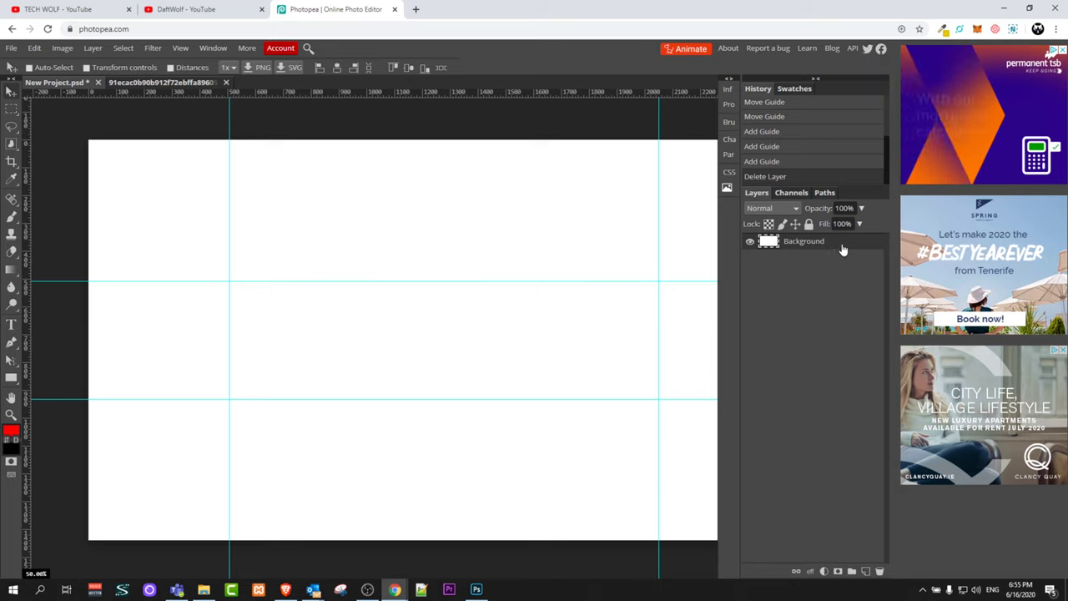
Step: Set the background color swatch to black, hex 000000
click(11, 449)
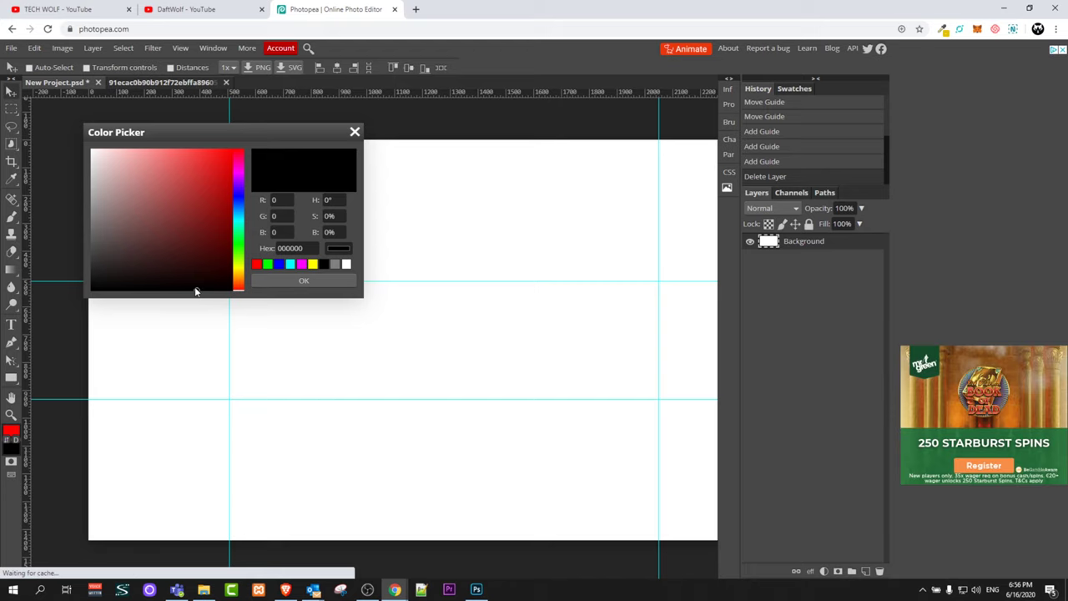
mouse_move(199, 290)
mouse_down()
mouse_move(134, 199)
mouse_move(207, 226)
mouse_move(207, 278)
mouse_up()
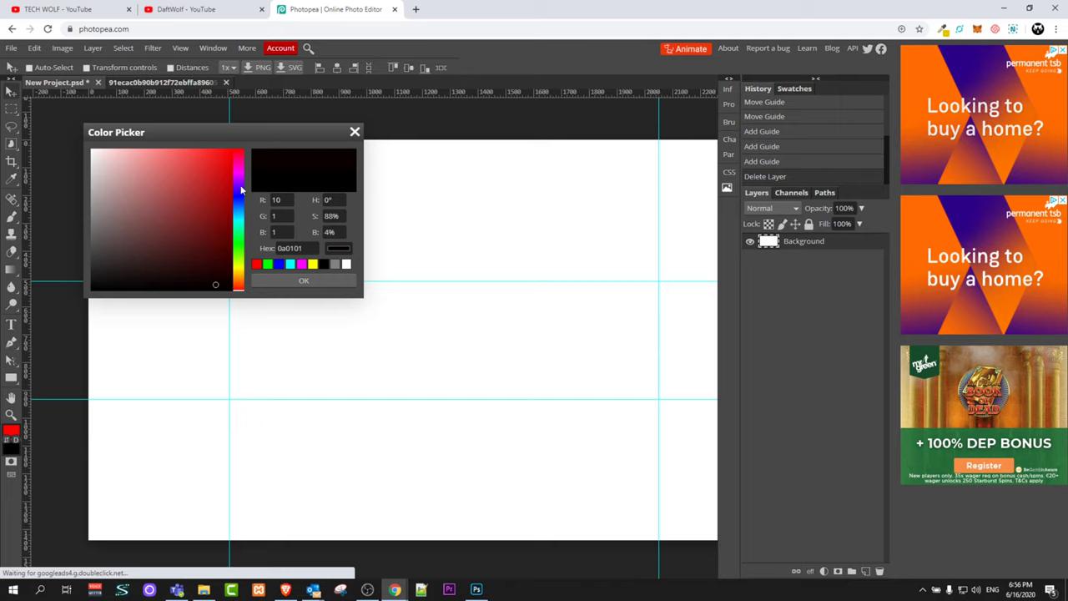
drag(242, 190, 186, 177)
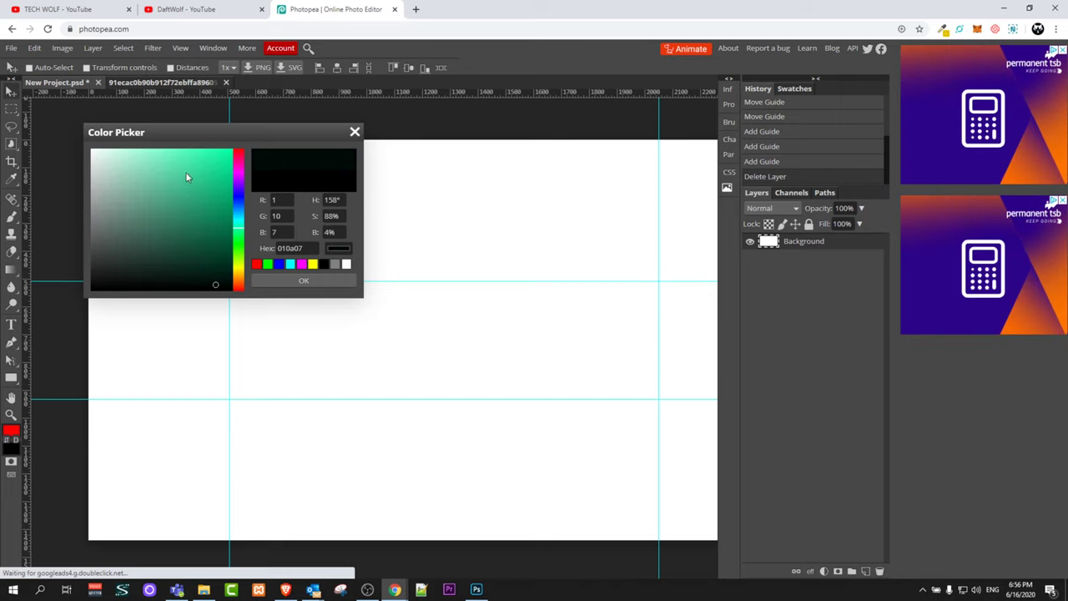
click(179, 166)
mouse_move(218, 231)
mouse_down()
mouse_move(191, 291)
mouse_move(177, 264)
mouse_move(176, 302)
mouse_up()
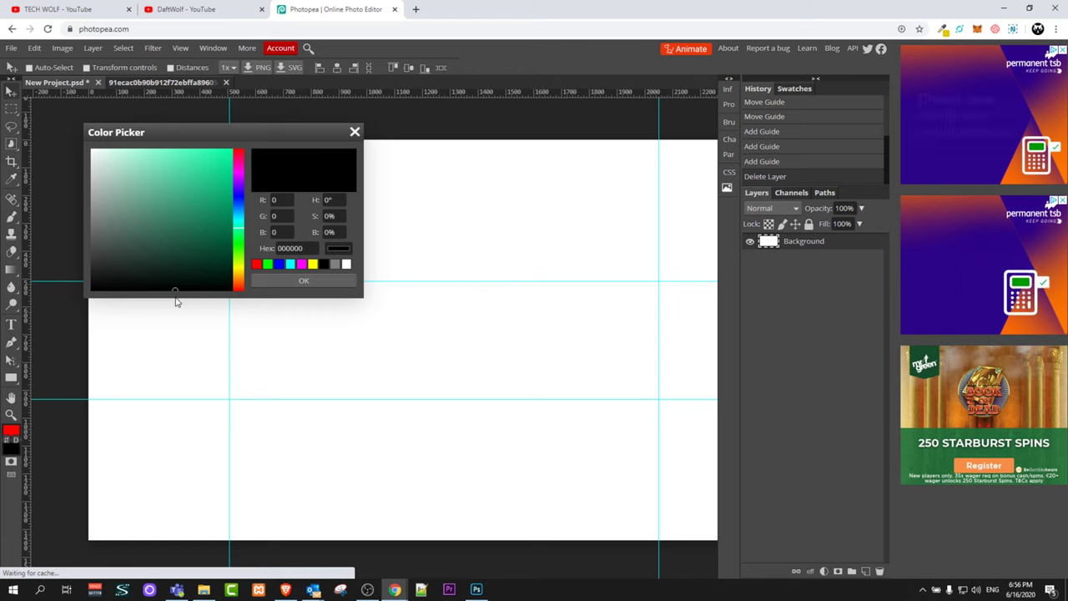
click(290, 283)
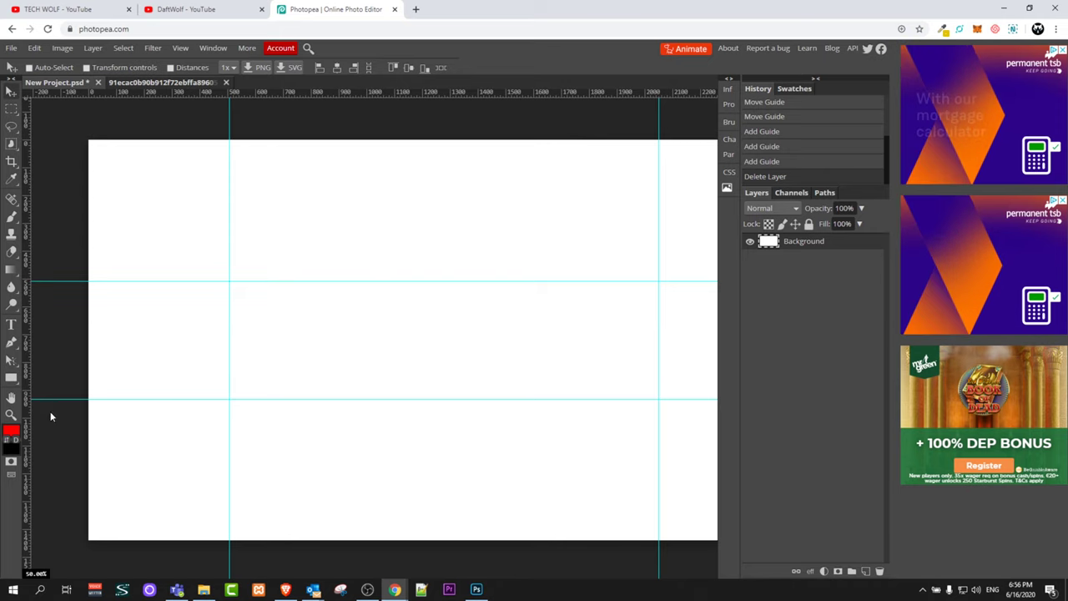
Step: Fill the canvas with the Paint Bucket tool, then set the foreground color to black (000000) and fill the canvas again
right_click(13, 273)
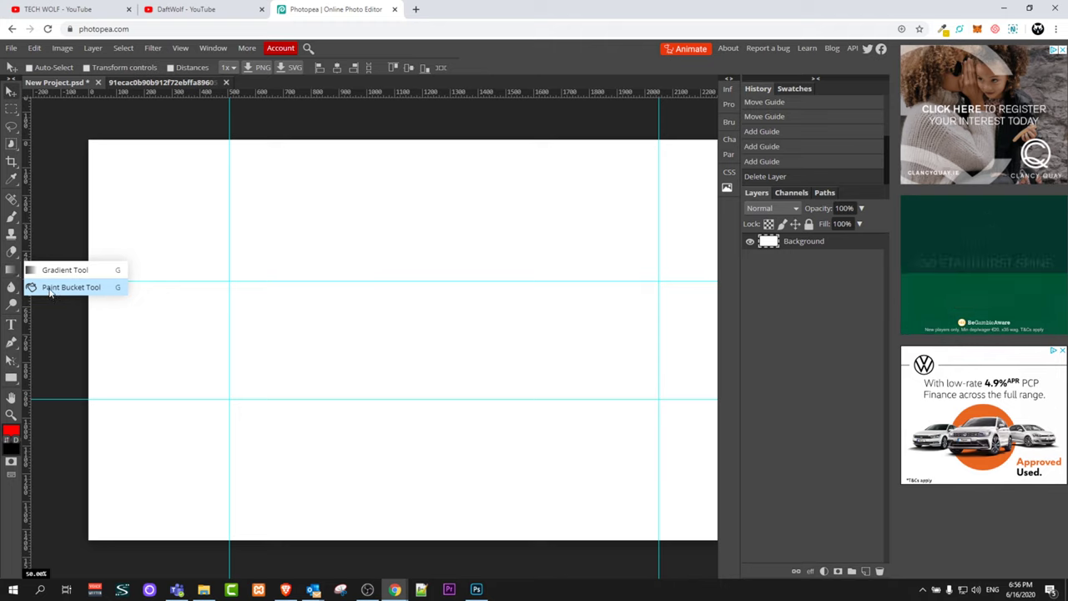
click(49, 289)
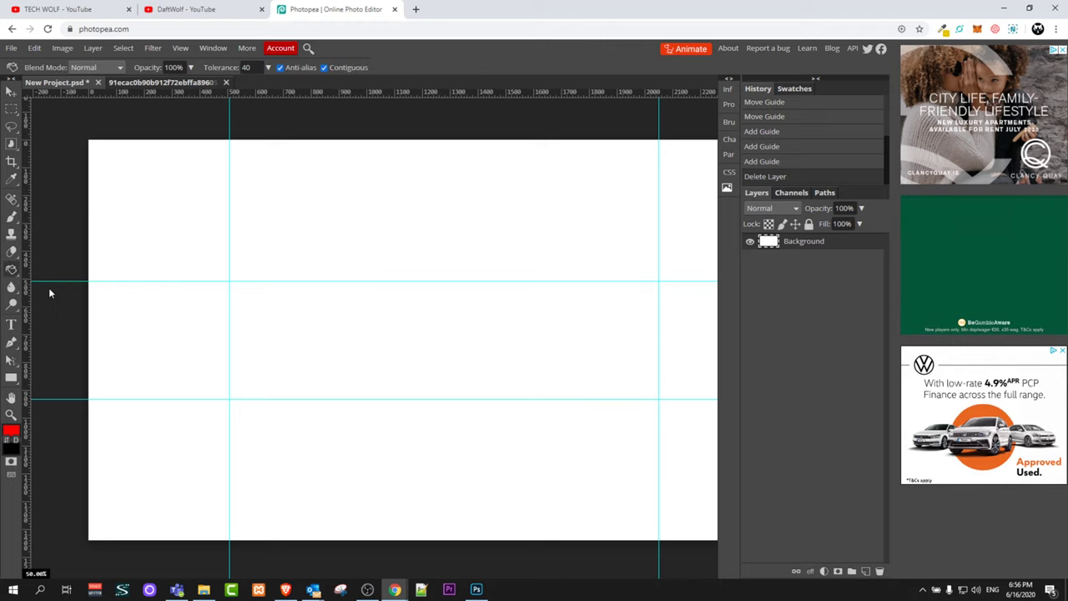
click(364, 328)
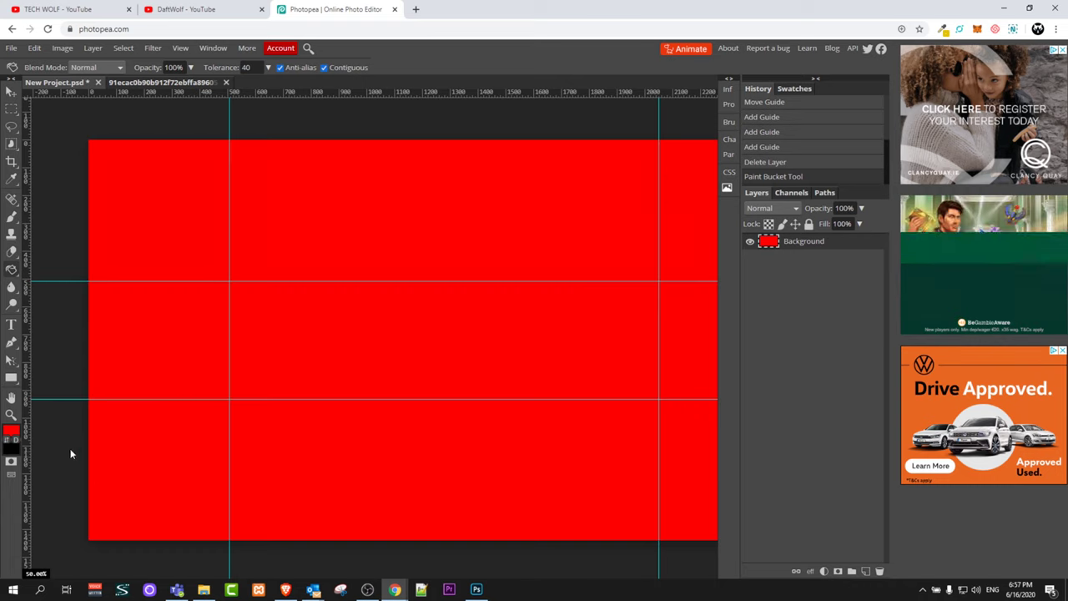
click(10, 432)
mouse_move(181, 239)
mouse_down()
mouse_move(178, 325)
mouse_move(180, 295)
mouse_up()
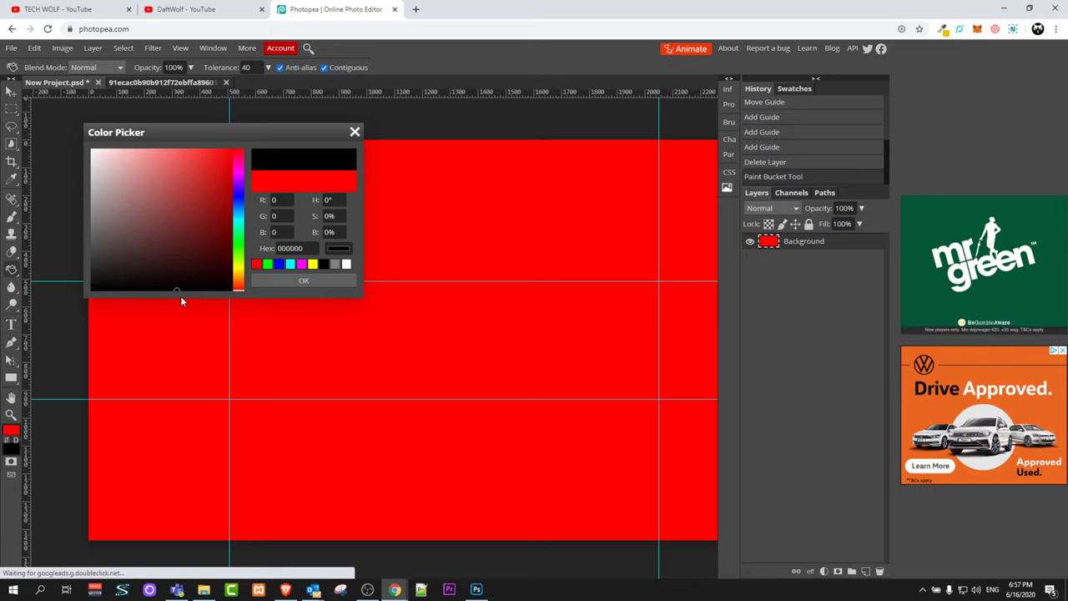
click(312, 284)
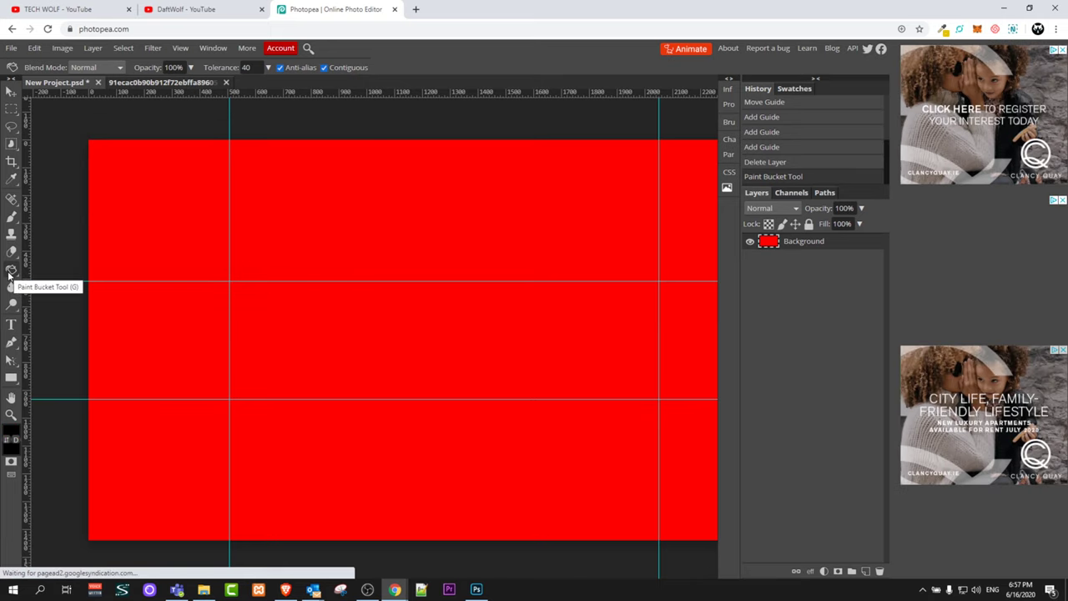
click(198, 330)
scroll(236, 346, down, 3)
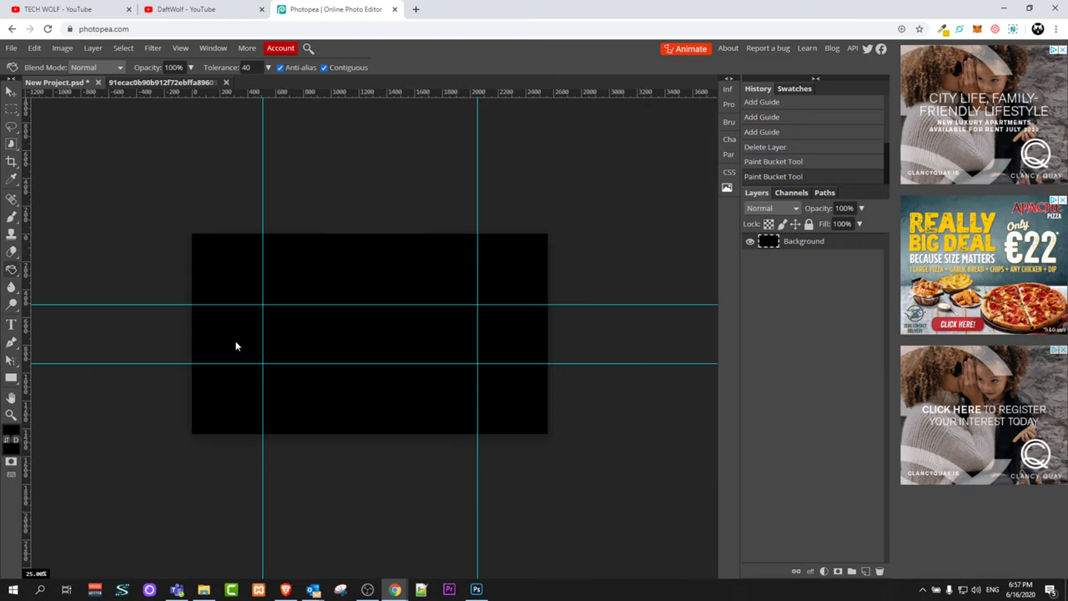
scroll(370, 336, up, 3)
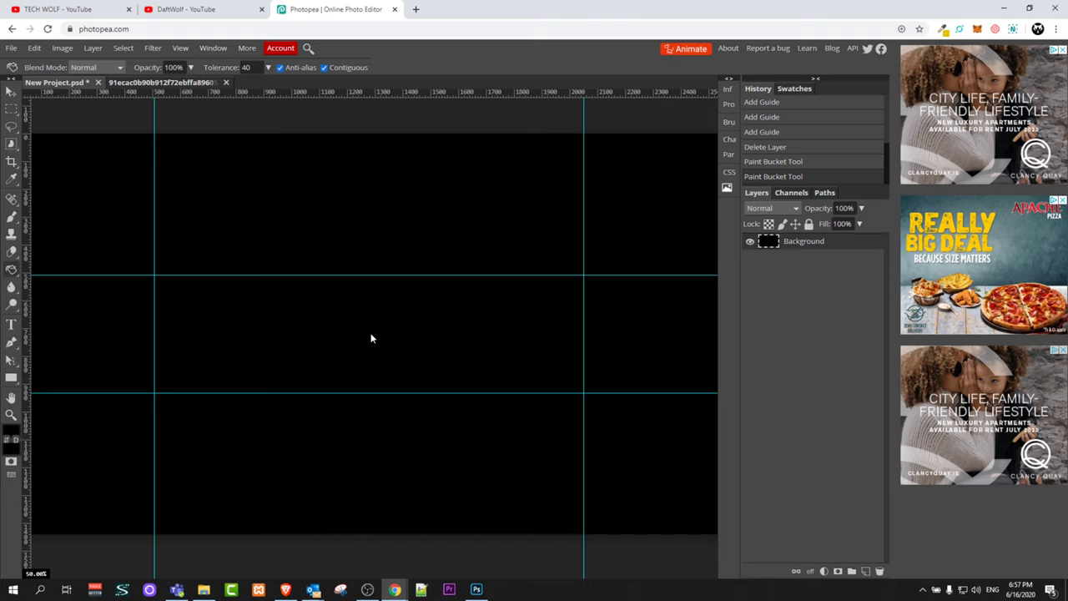
Step: Add the text "CHANNEL NAME" between the guides at 64 px in white (ffffff)
click(12, 325)
click(243, 347)
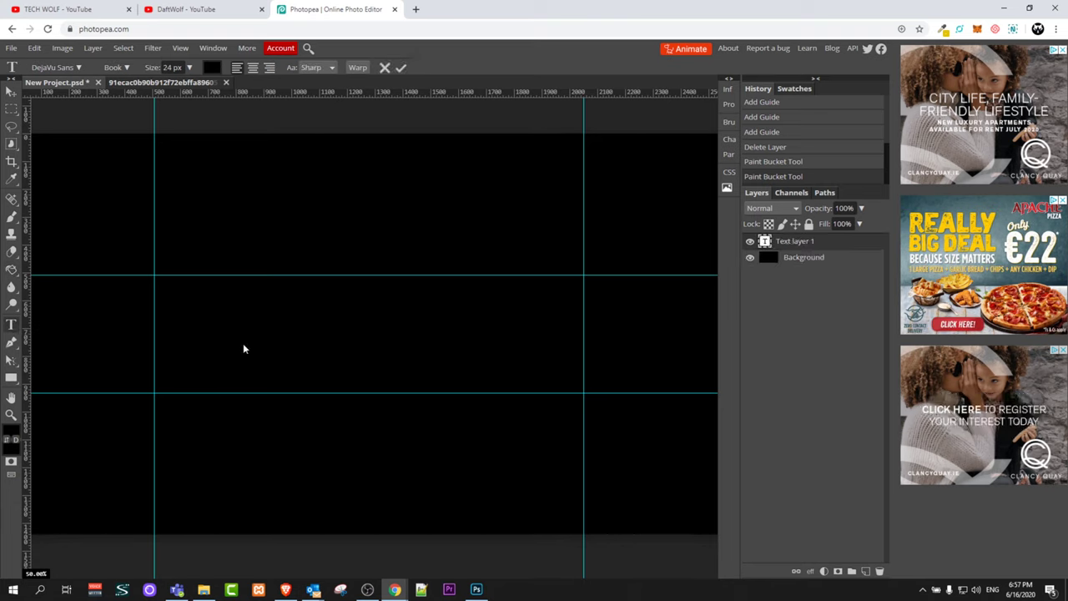
scroll(242, 347, up, 3)
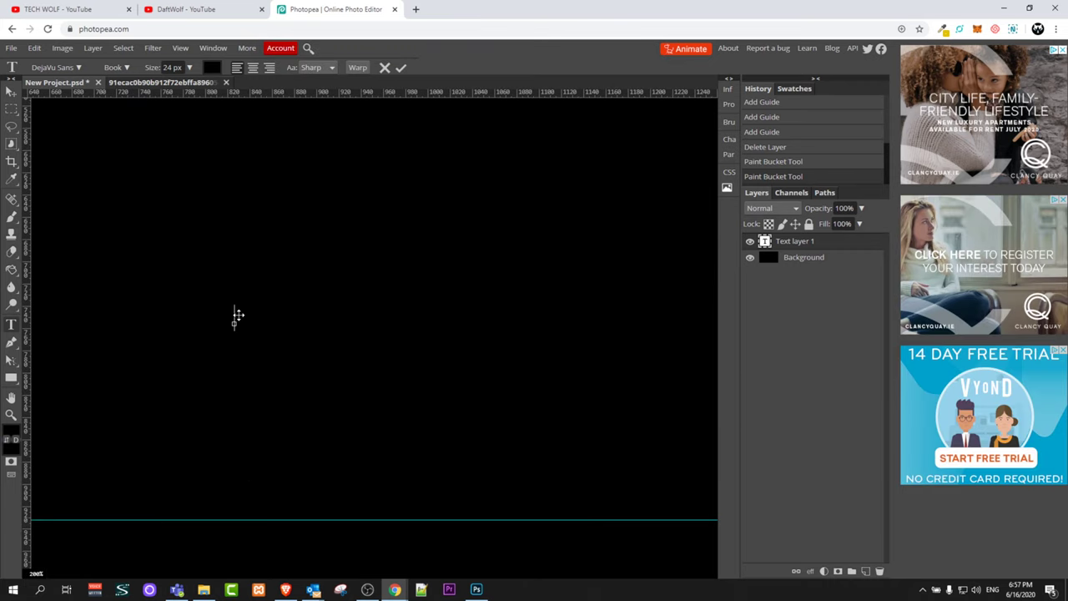
drag(173, 86, 196, 81)
click(211, 68)
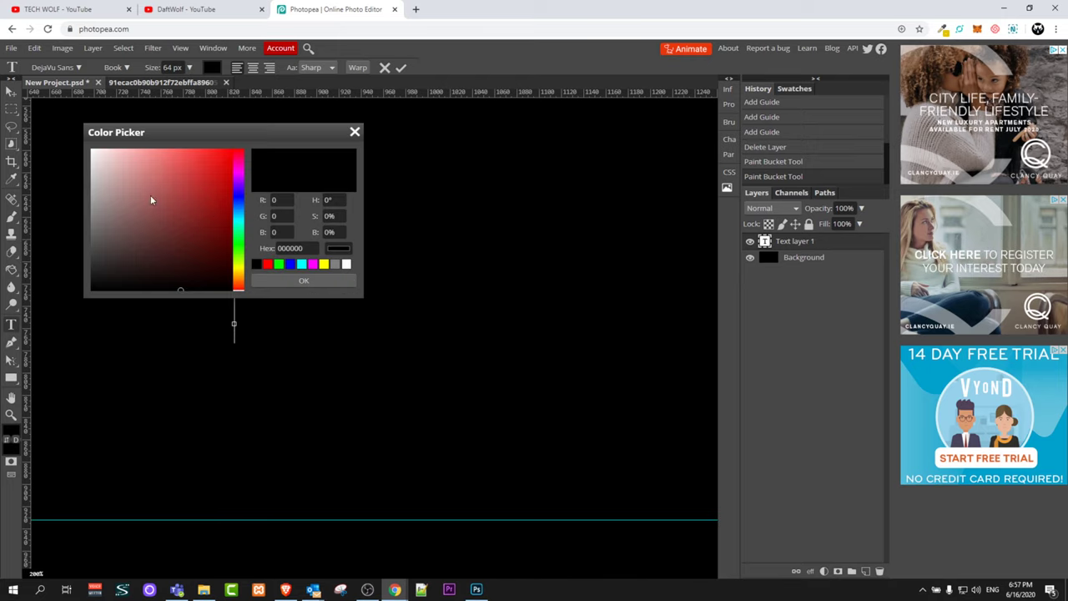
drag(151, 200, 91, 150)
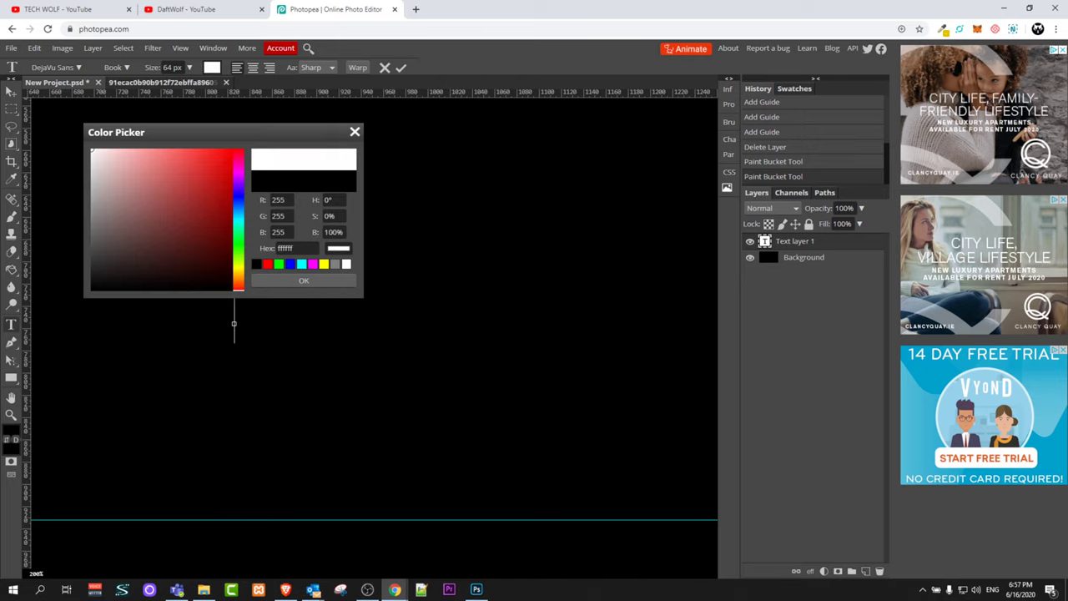
click(302, 281)
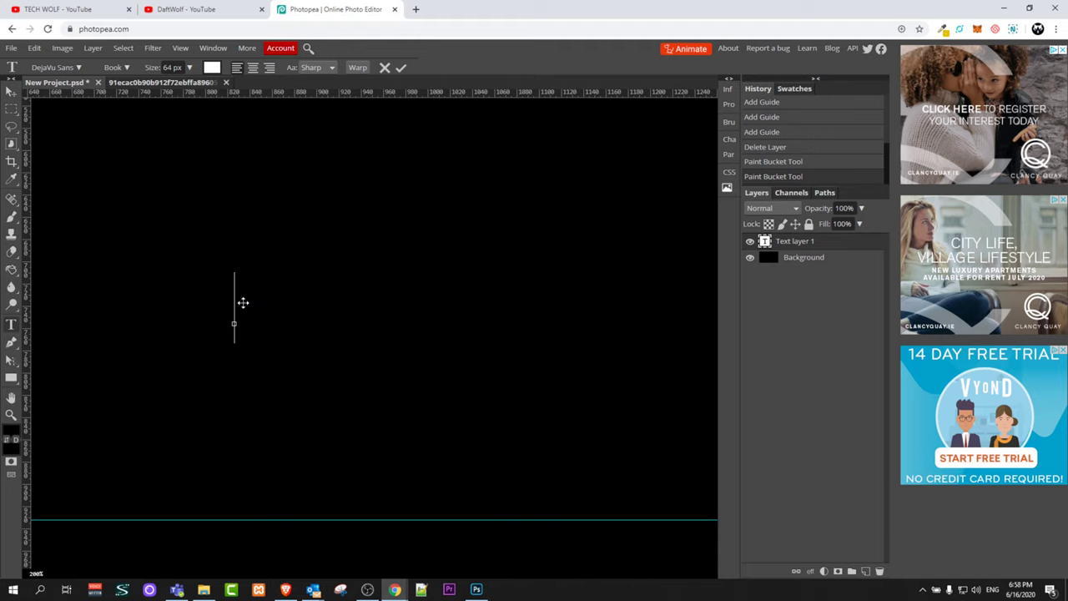
text(CHANNEL NA)
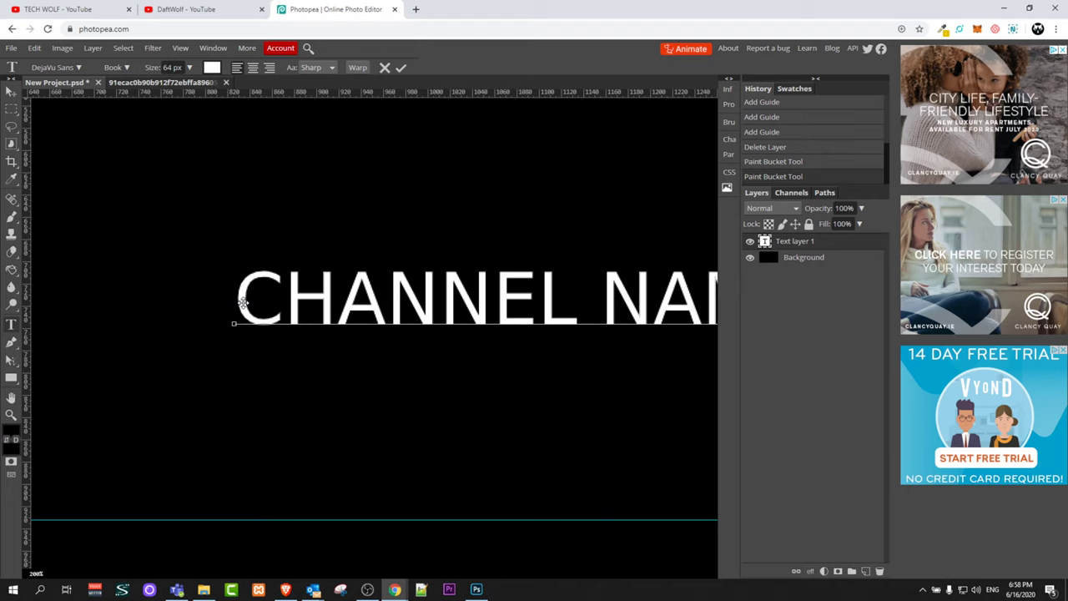
scroll(242, 304, down, 3)
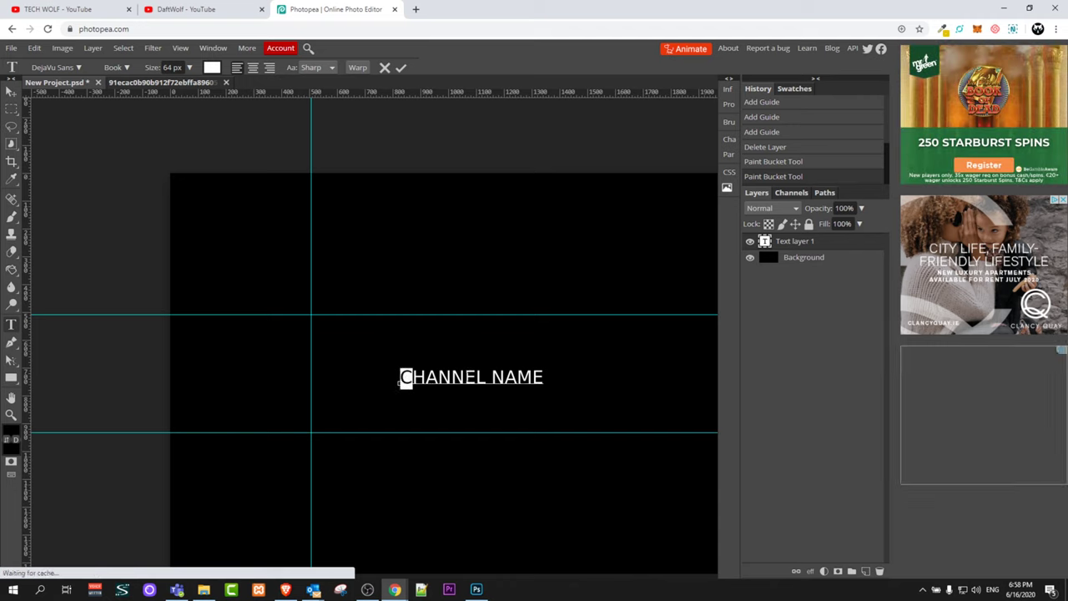
Step: Change the font of the whole CHANNEL NAME text to Distant Galaxy
key(ctrl+a)
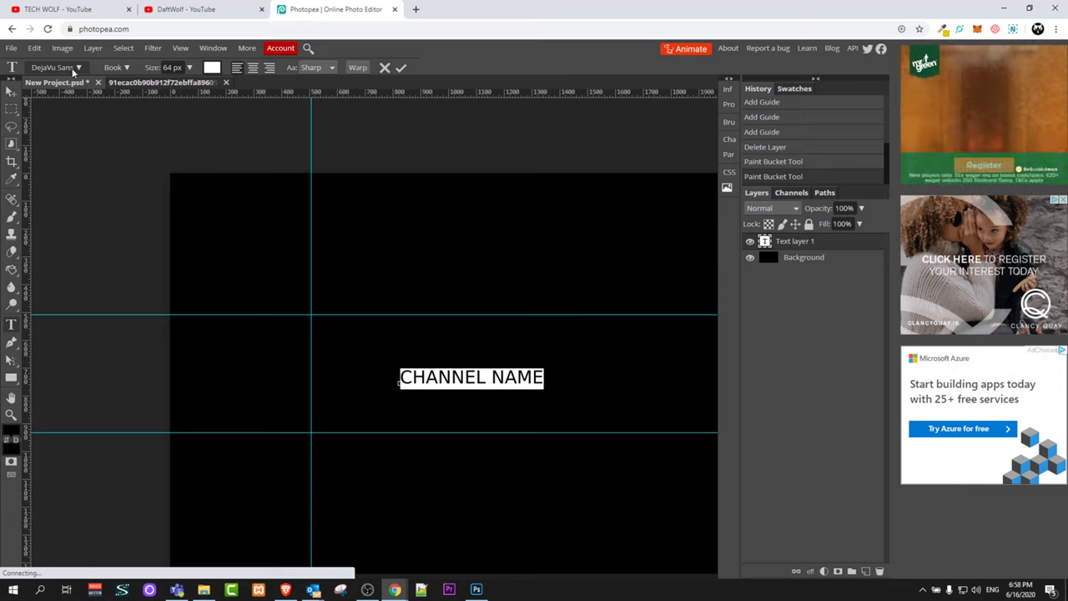
click(70, 68)
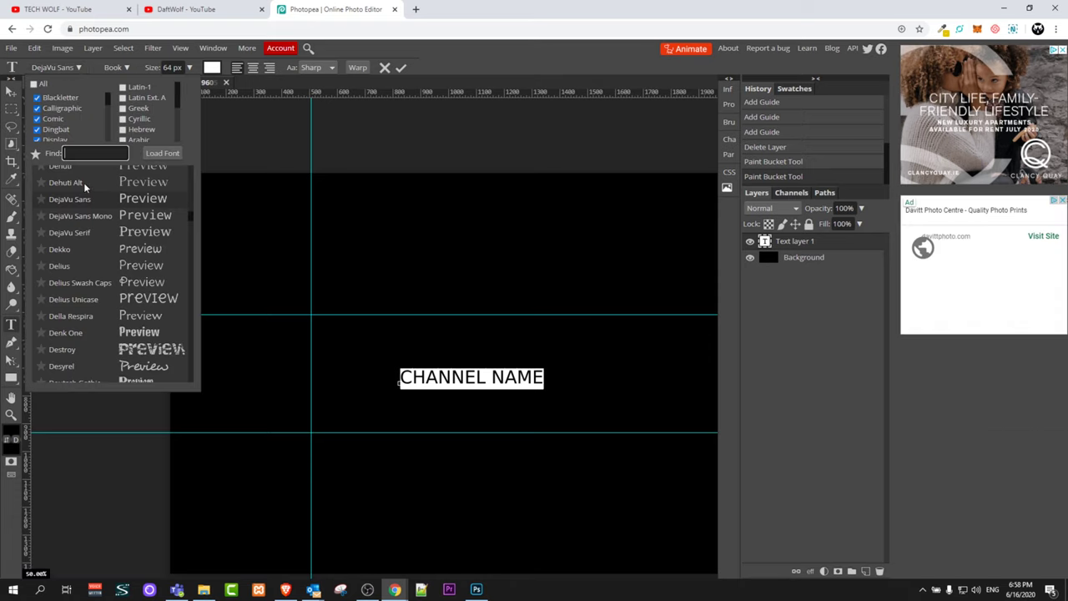
scroll(84, 214, down, 4)
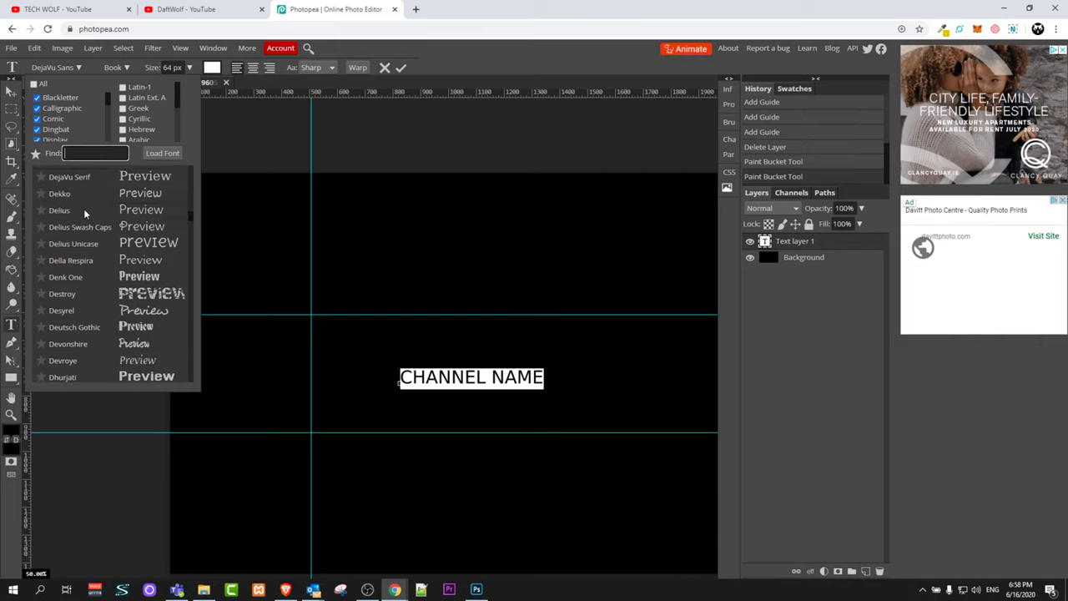
scroll(84, 215, down, 1)
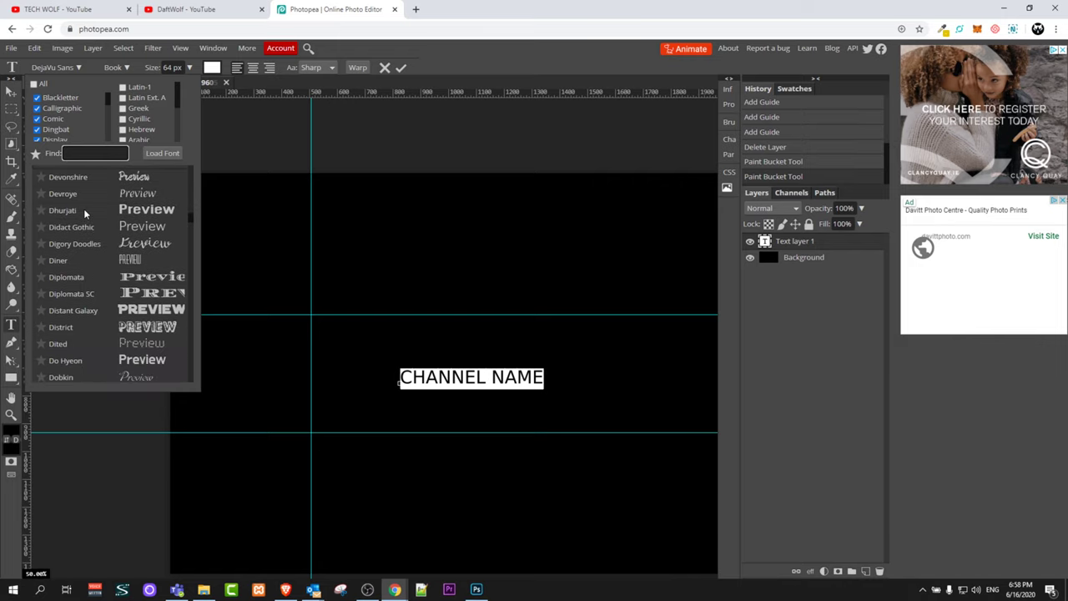
click(124, 309)
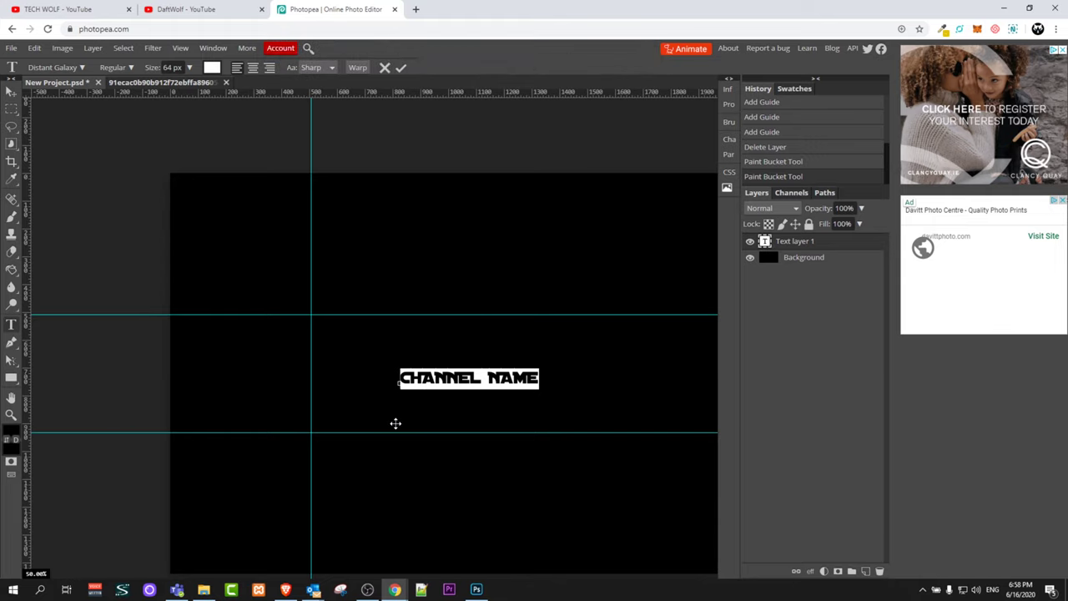
Step: Enlarge the CHANNEL NAME text to 102 px and move it slightly down within the safe area
drag(189, 68, 205, 70)
scroll(367, 351, down, 1)
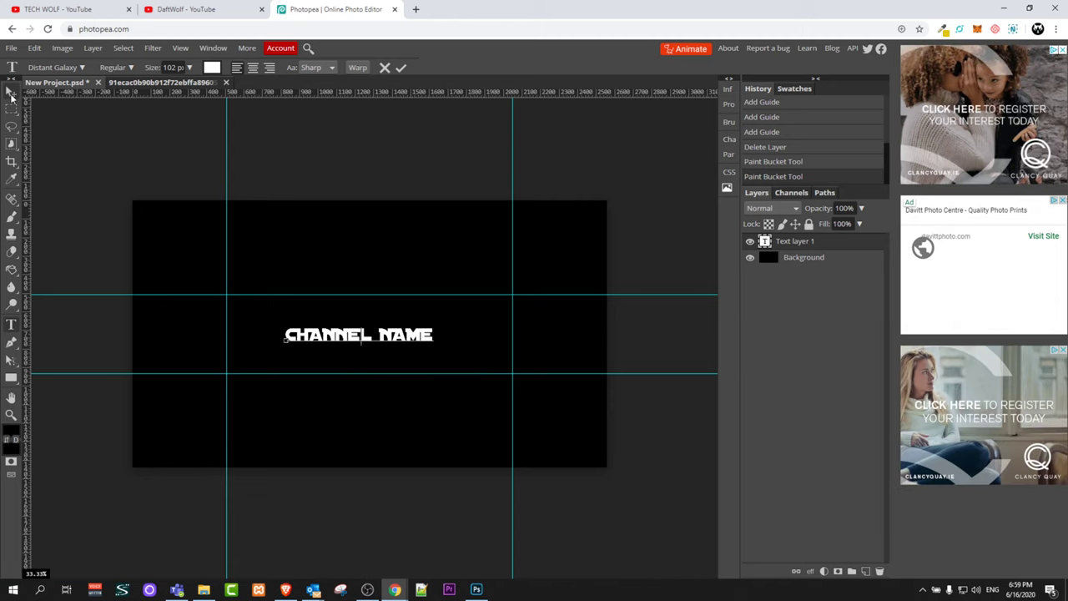
click(11, 92)
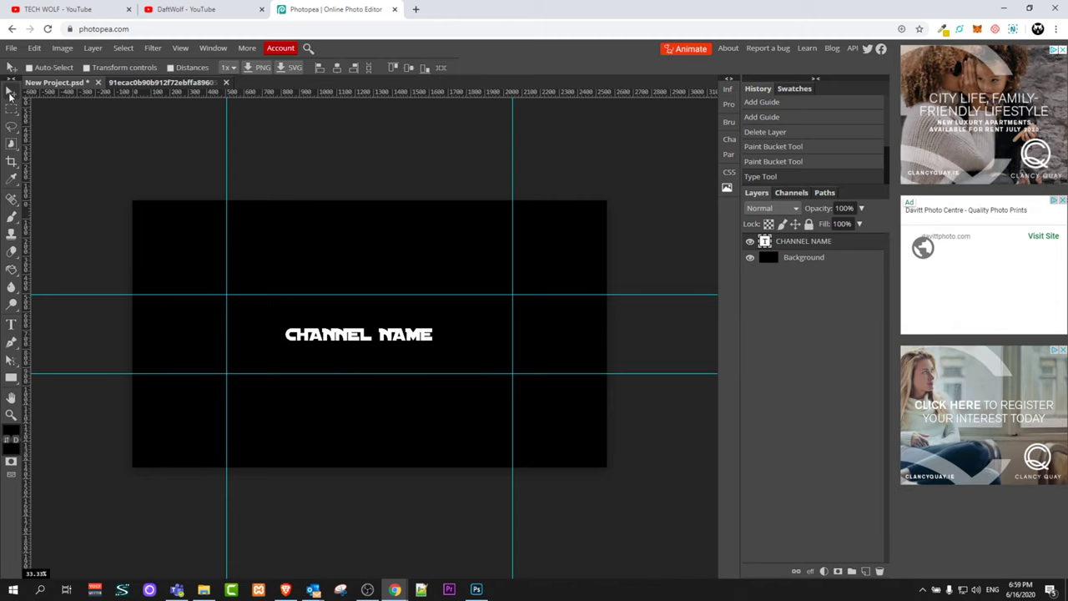
drag(335, 335, 336, 349)
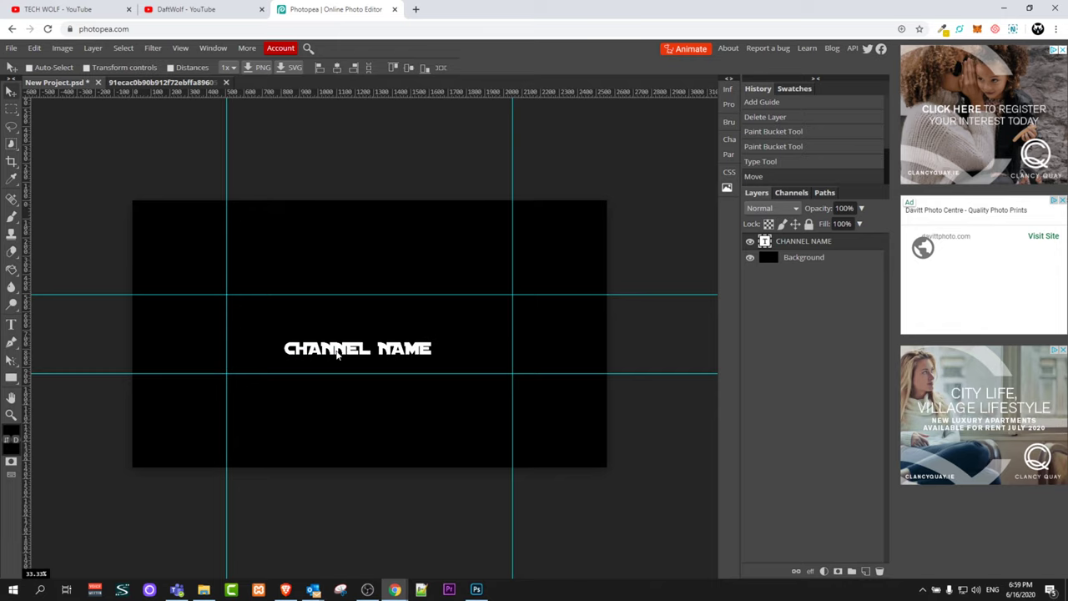
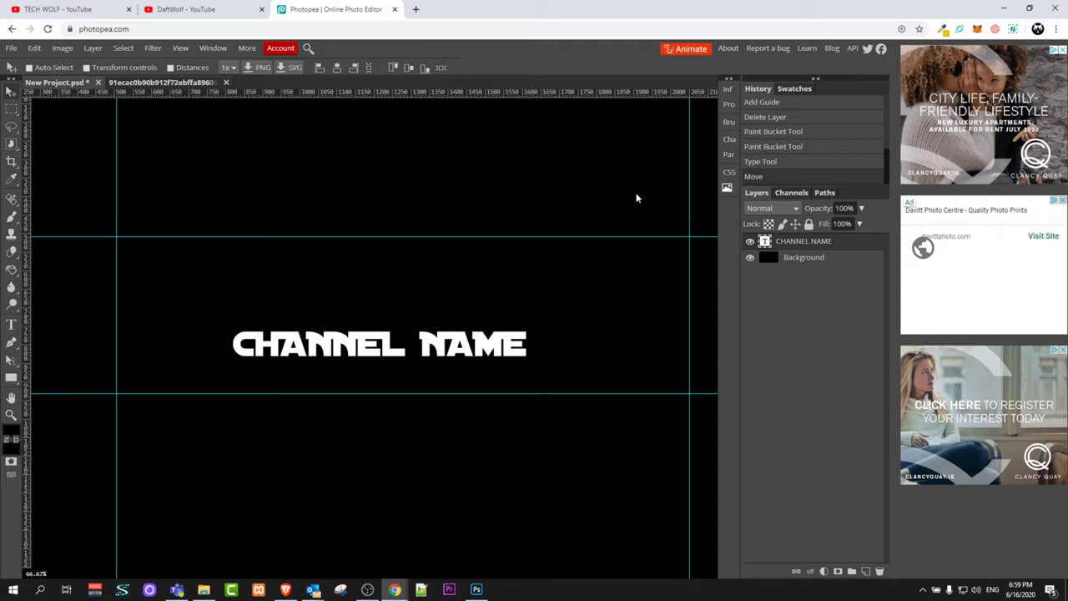
Step: Search Google Images for MINECRAFT in a new browser tab and preview the picture of a character surrounded by bees
key(ctrl+t)
text(MIN)
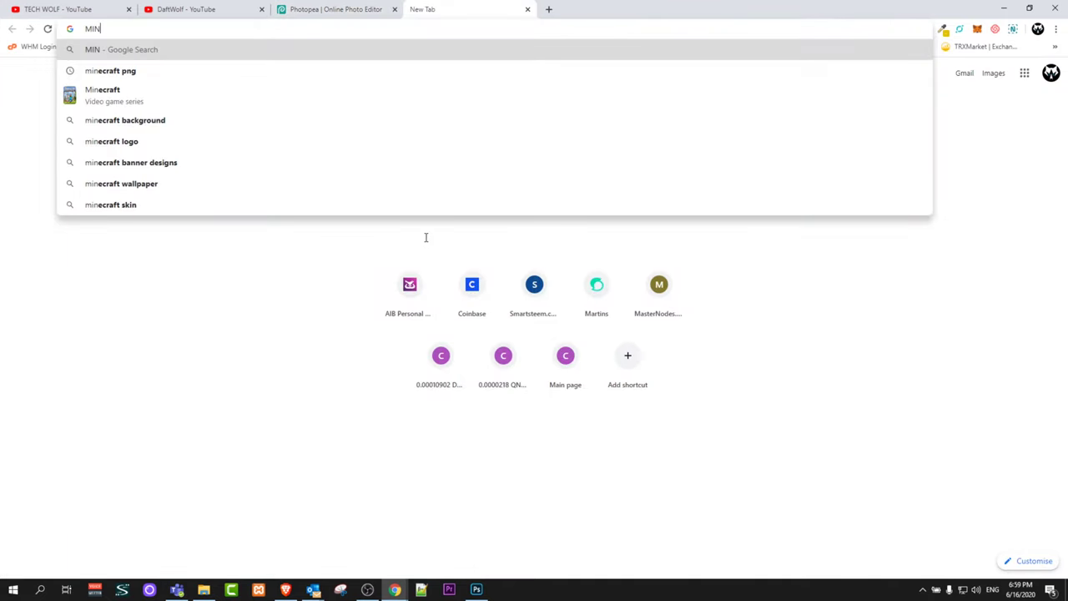
text(E)
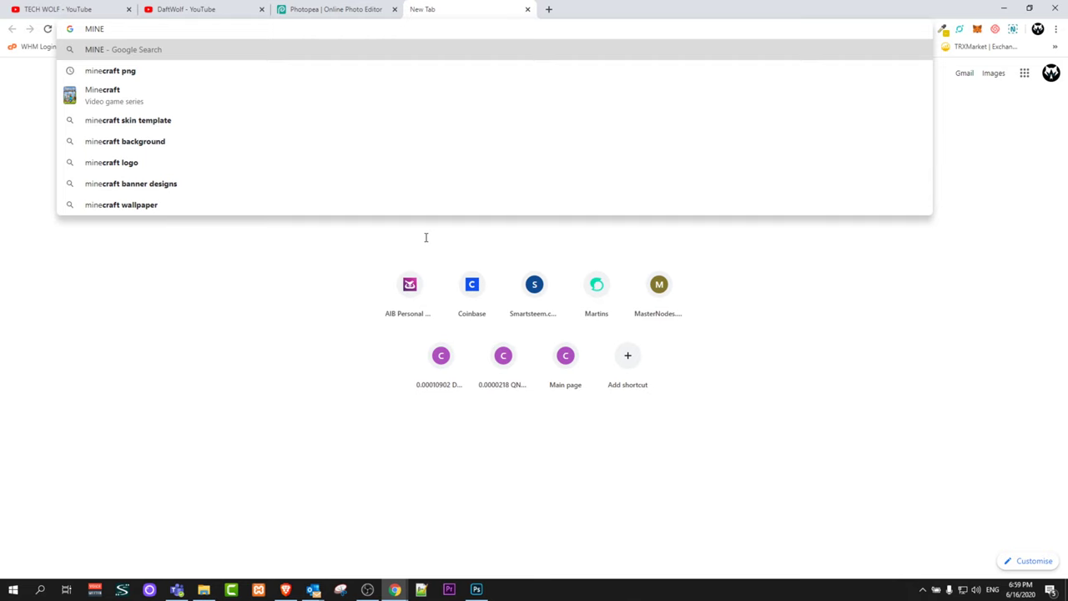
text(CRAFT)
key(Return)
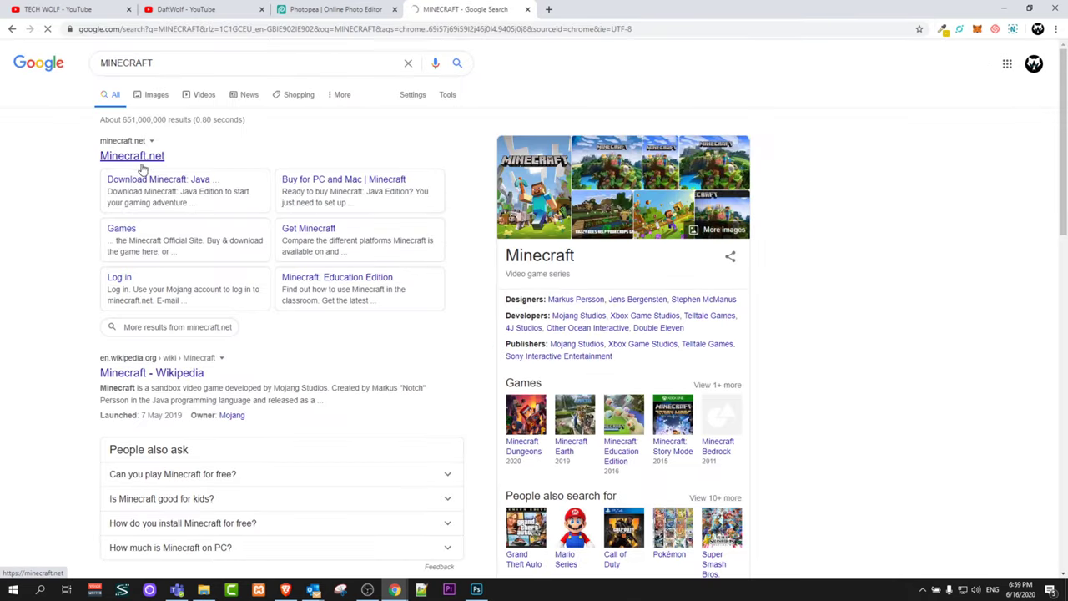
click(149, 89)
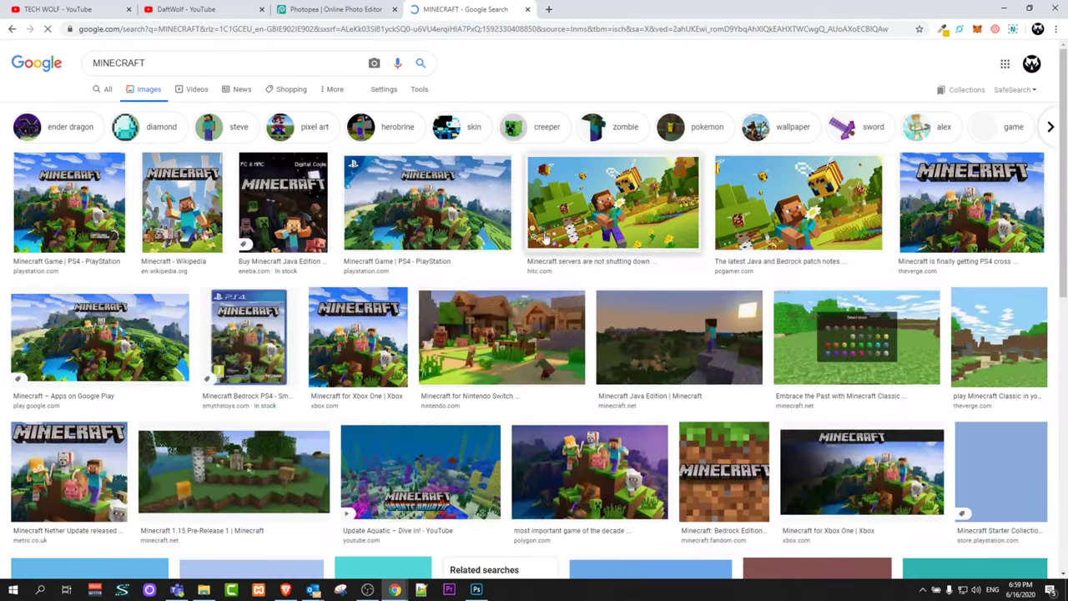
click(612, 202)
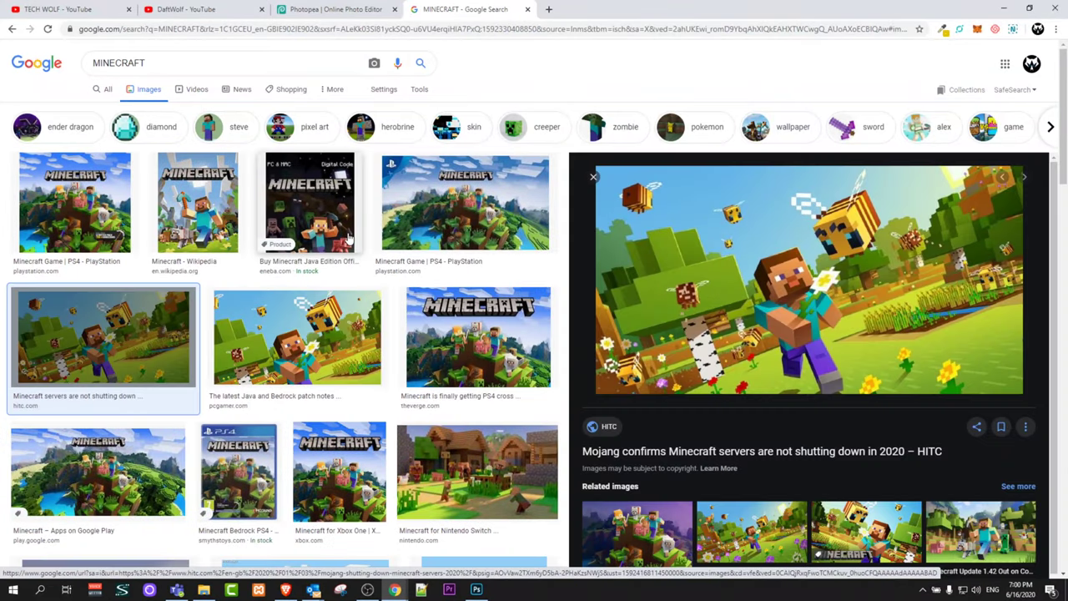
Step: Search the images for MINECRAFT PNG and save the transparent picture of two characters with a wolf as minecraft_PNG40.png
click(171, 65)
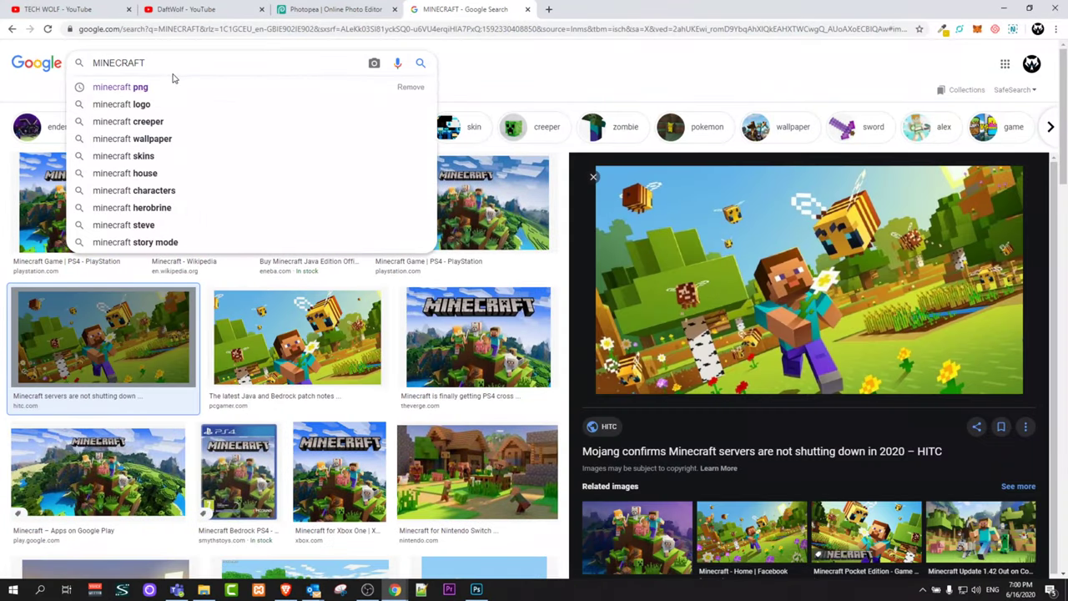
text(PN)
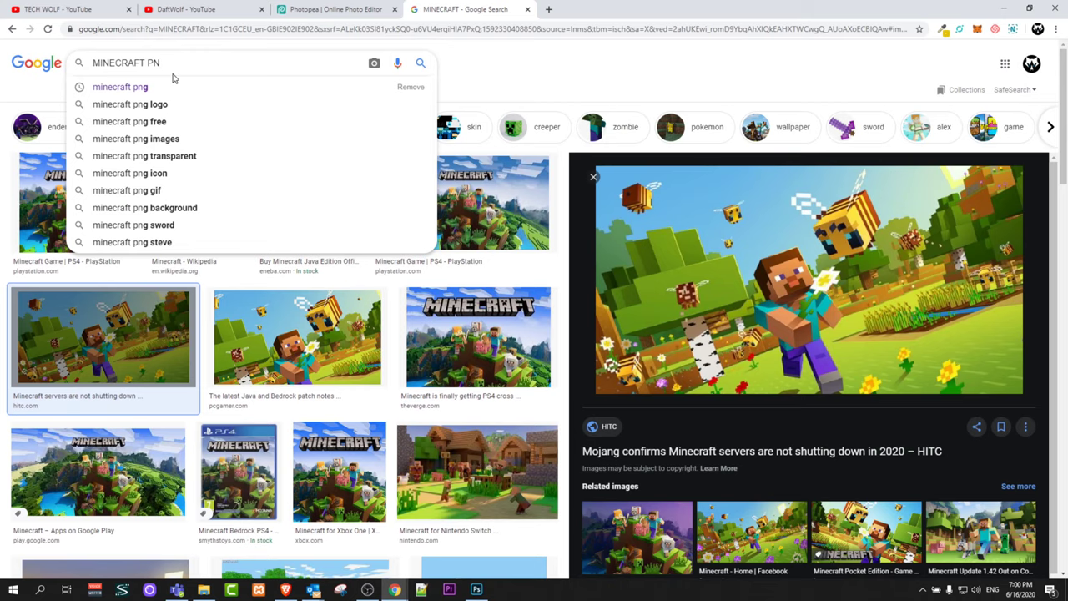
text(G)
key(Return)
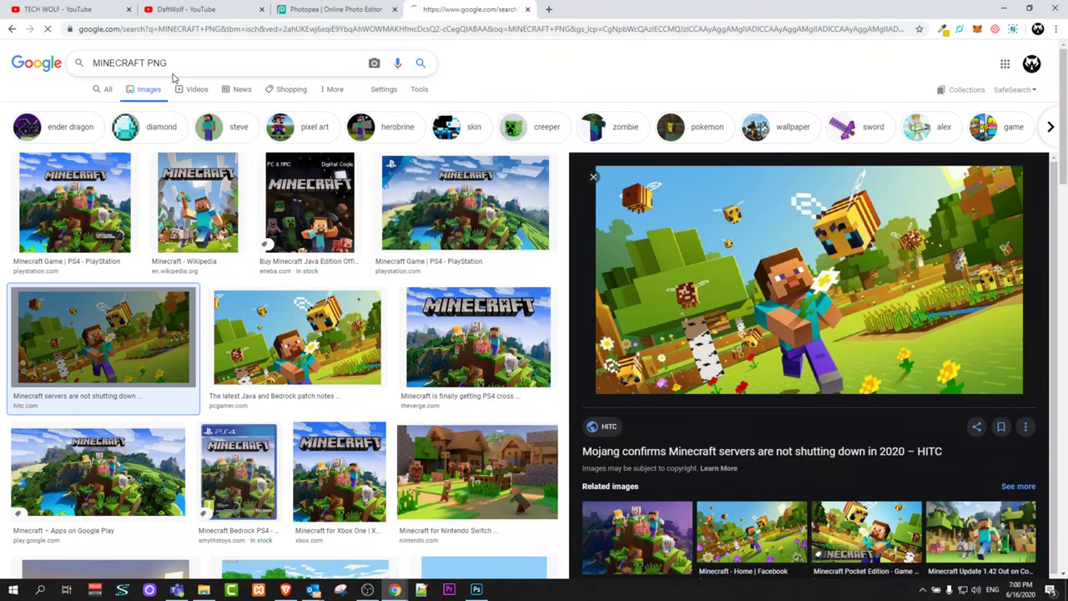
click(378, 213)
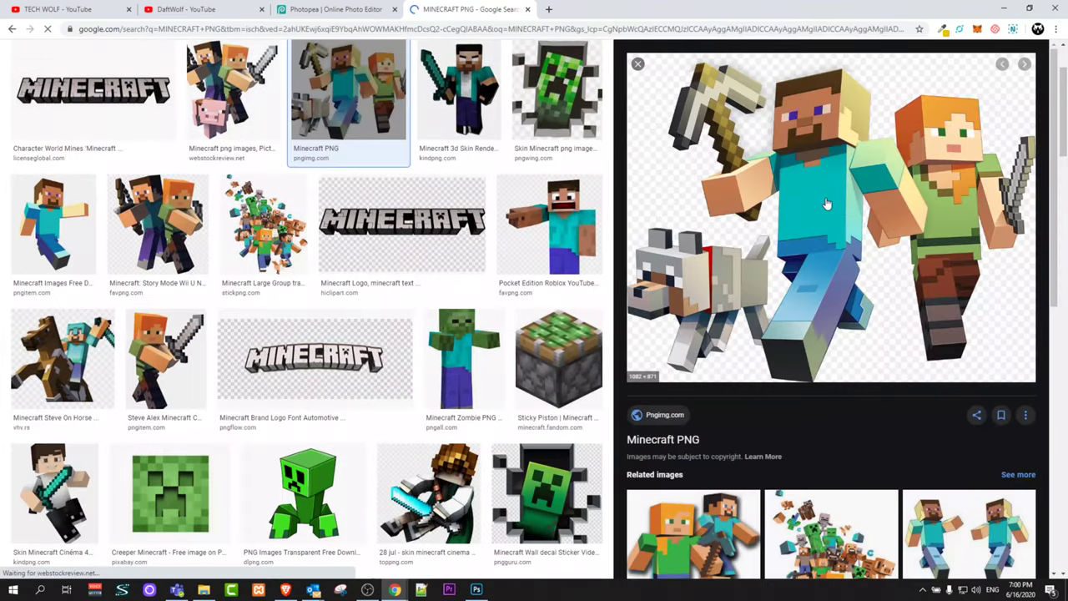
right_click(826, 201)
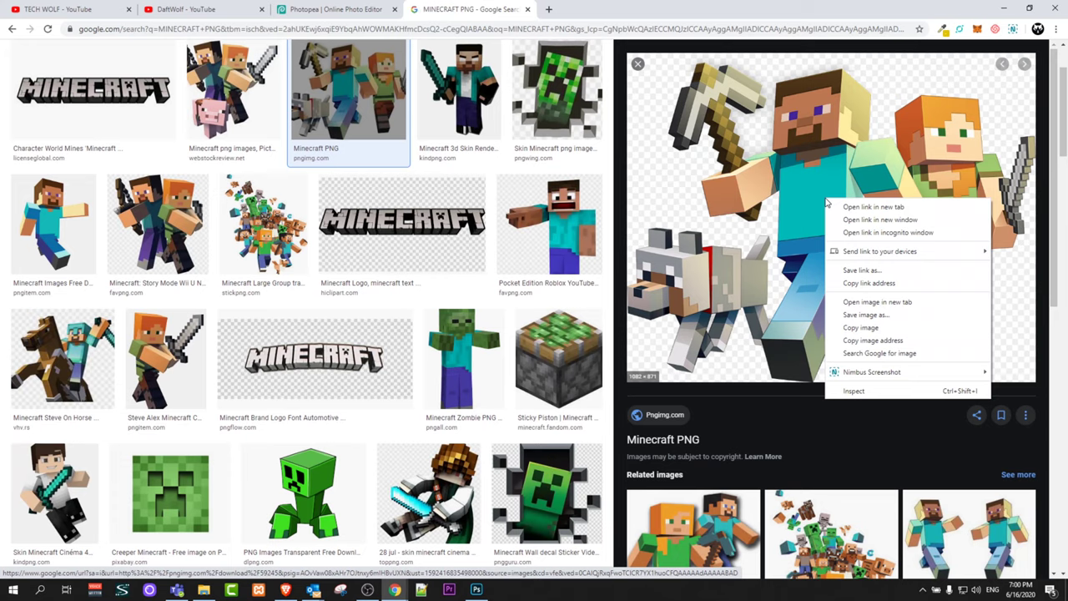
click(834, 315)
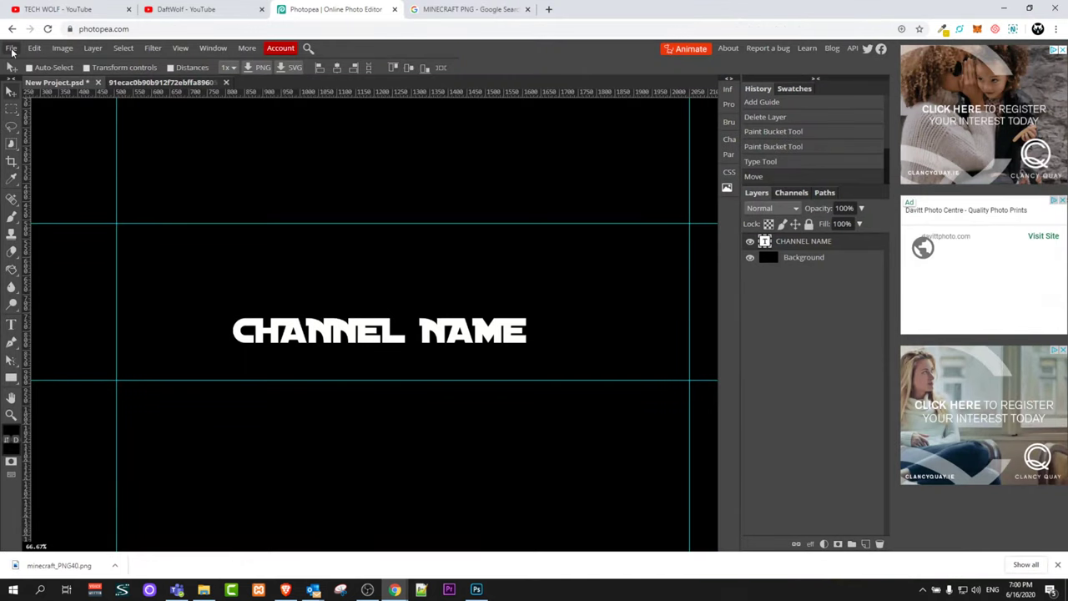
Step: Switch back to Photopea and open minecraft_PNG40 from the Downloads folder
click(10, 48)
click(23, 82)
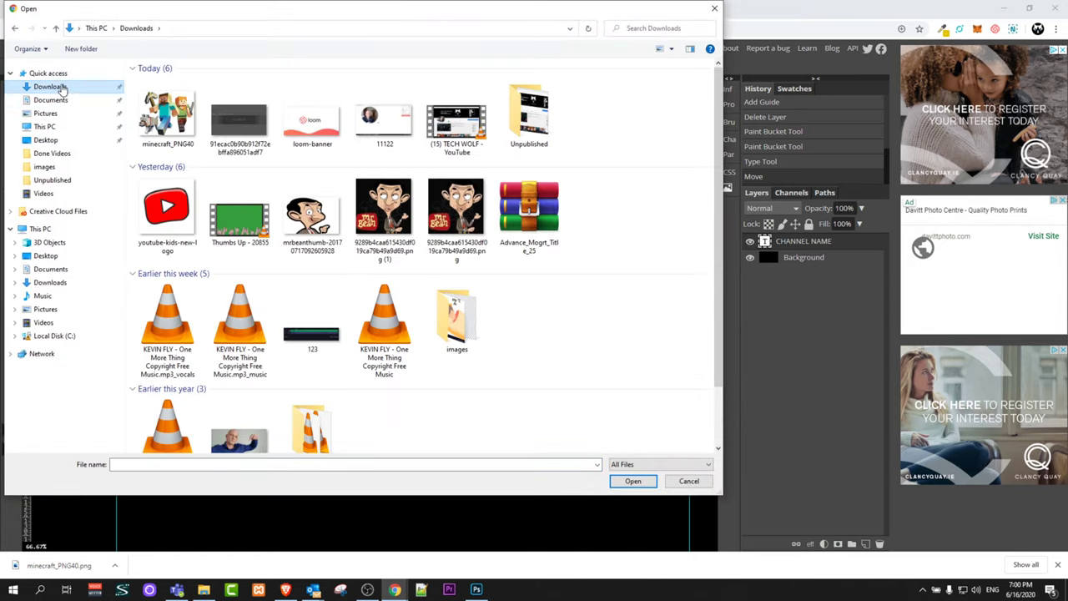
click(167, 115)
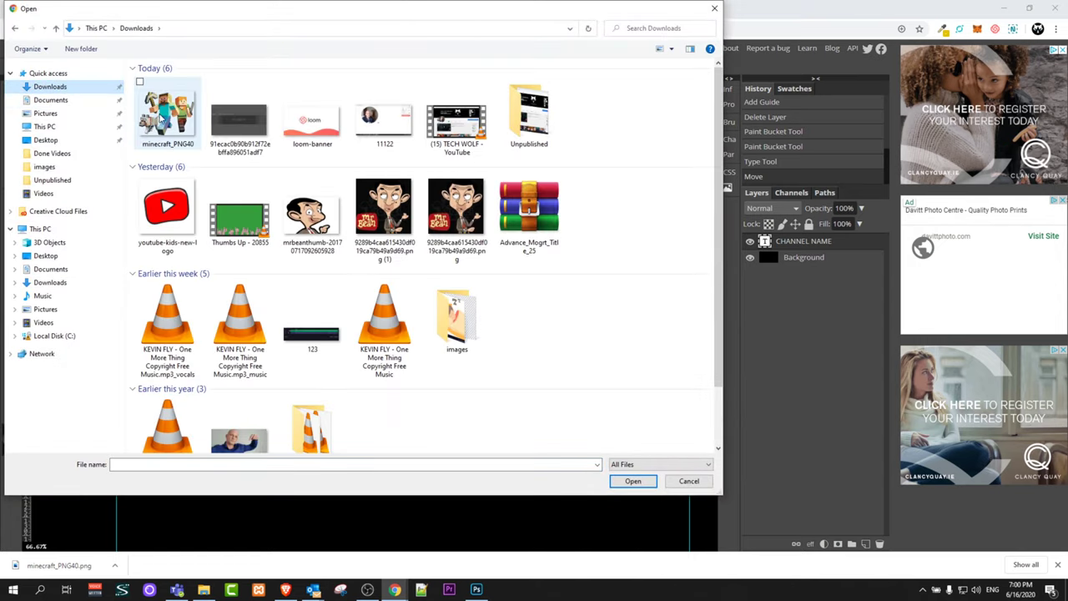
click(630, 481)
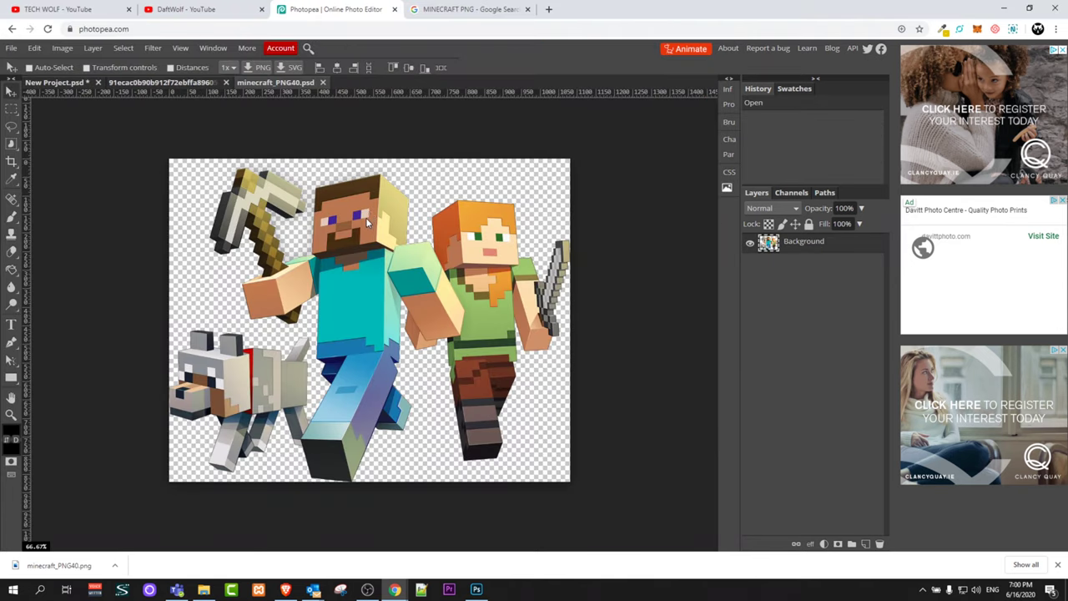
Step: Bring the Minecraft character image into the New Project banner and place it over the CHANNEL NAME text
drag(365, 221, 400, 160)
scroll(410, 259, down, 3)
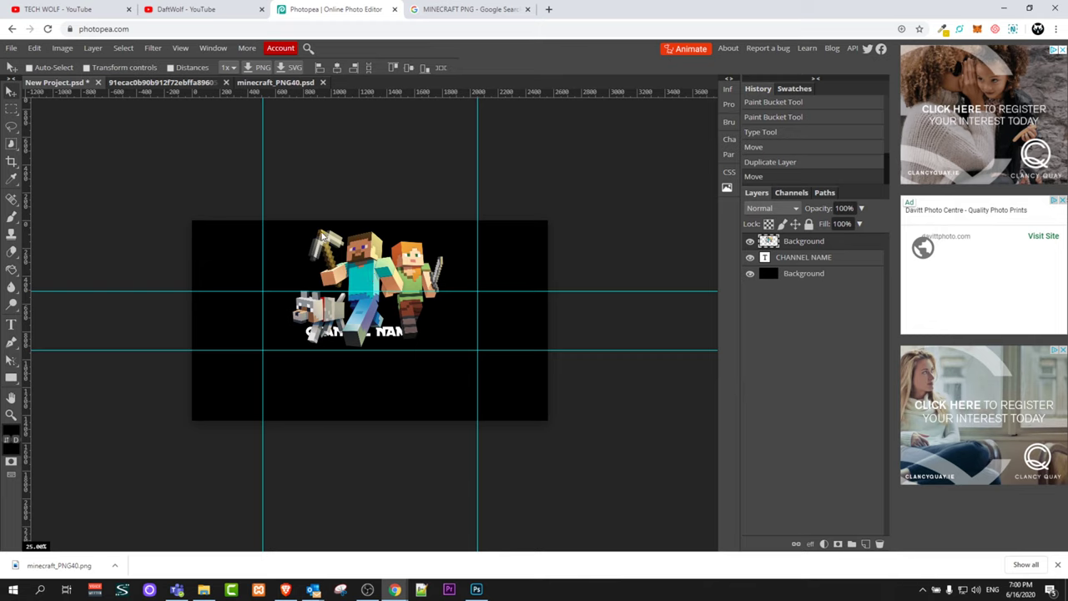
drag(372, 275, 367, 296)
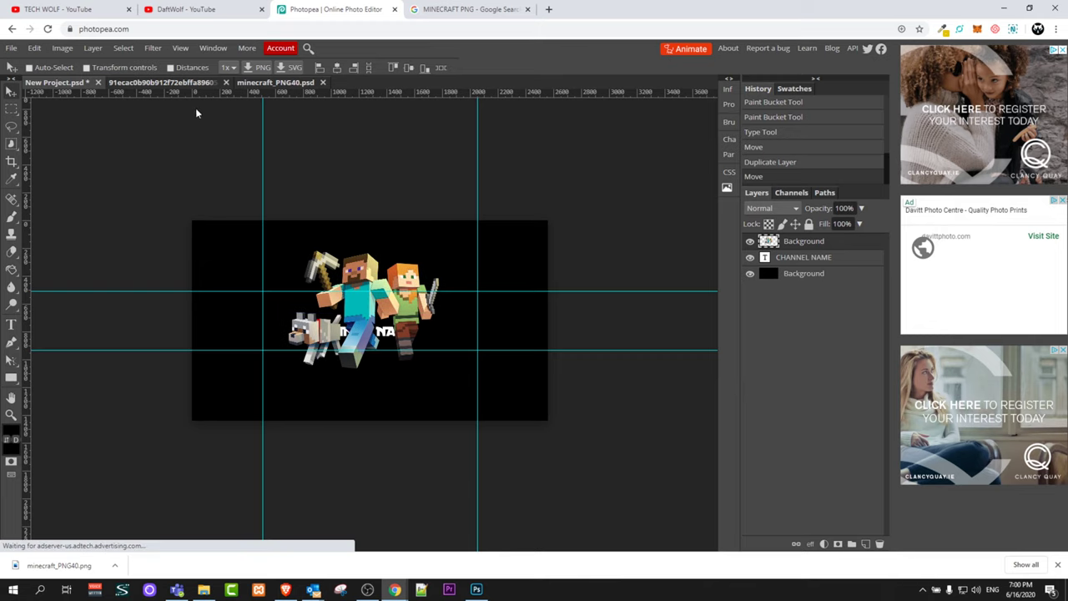
Step: Scale the character image to about 37% width and 47% height and position it between the horizontal guides at X 1299, Y 721 px
click(87, 68)
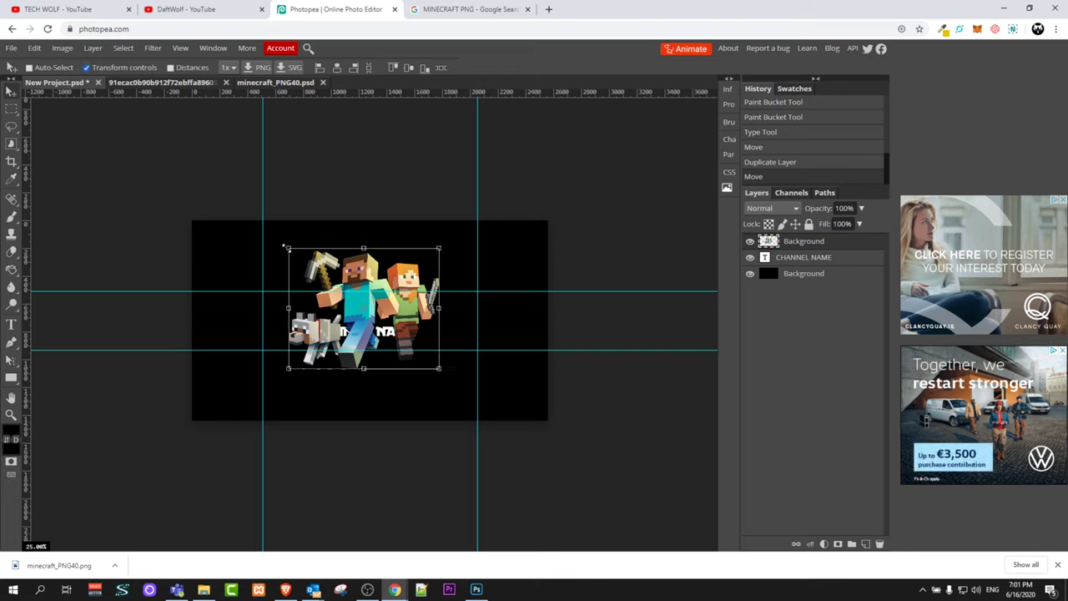
drag(288, 248, 377, 307)
scroll(408, 340, up, 2)
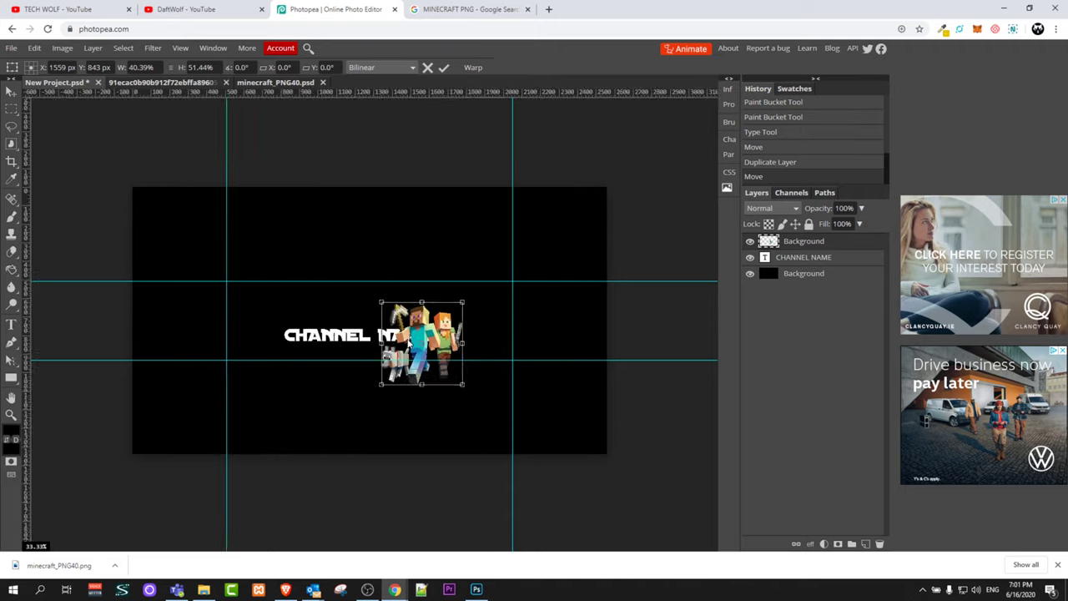
drag(408, 341, 415, 334)
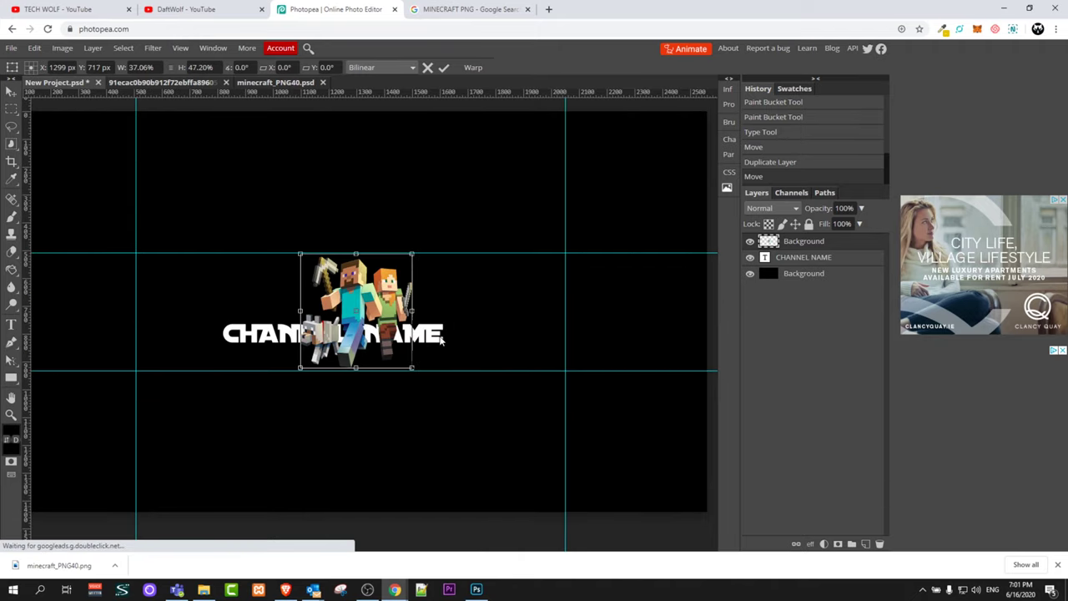
key(Down)
key(Down)
key(Down)
key(Down)
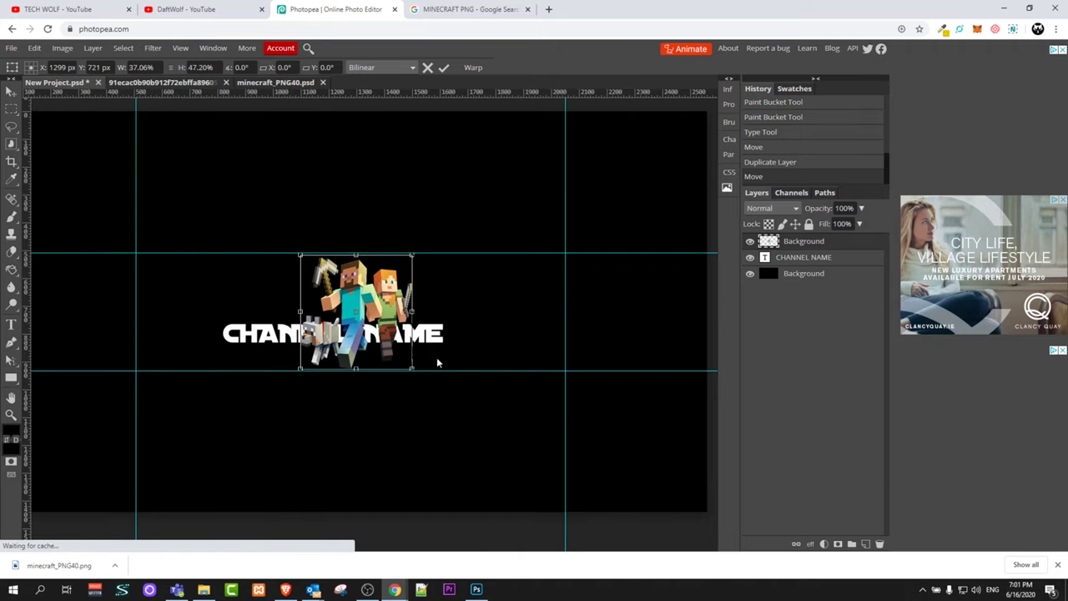
key(Return)
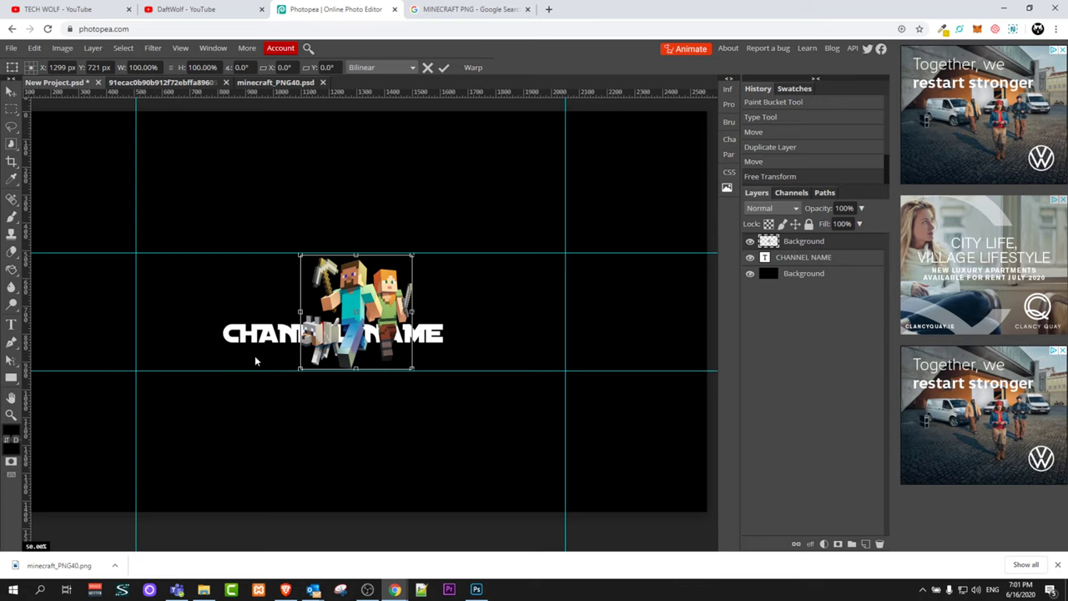
Step: Check how the character image fits between the horizontal guides and dismiss the browser's downloads bar
key(ctrl+minus)
key(ctrl+plus)
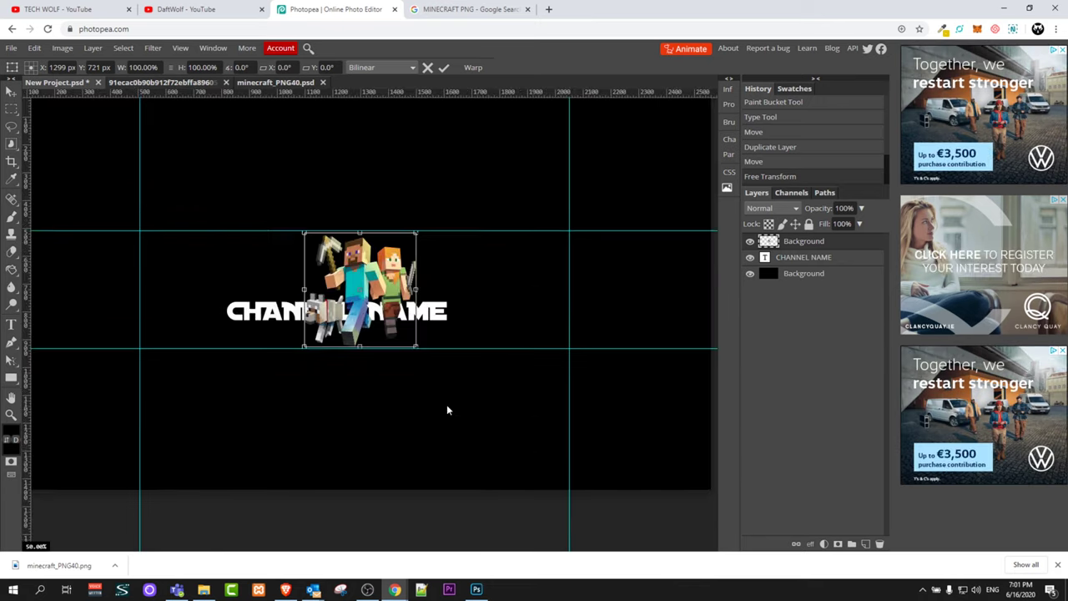
key(ctrl+plus)
key(ctrl+minus)
key(ctrl+minus)
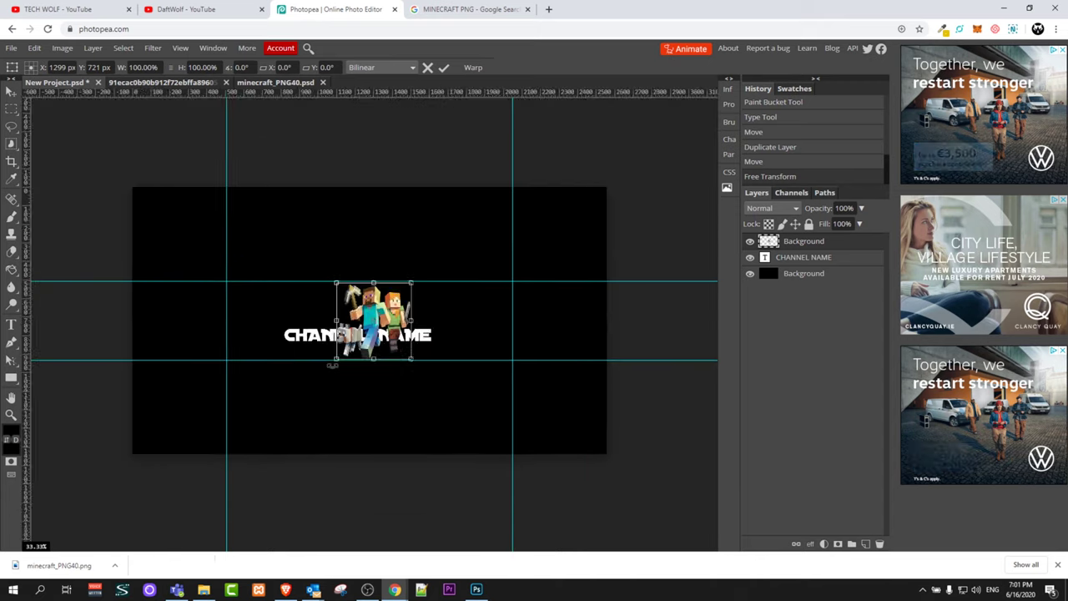
click(1057, 565)
key(ctrl+plus)
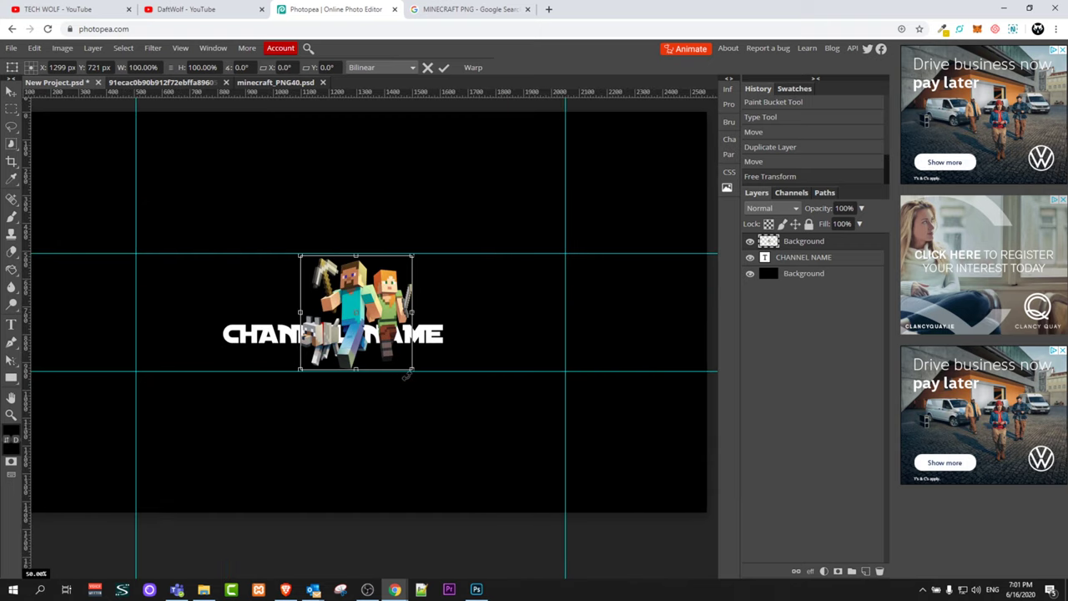
key(Return)
Step: Move the CHANNEL NAME text down beneath the Minecraft characters, just above the lower guide, and select the black Background layer
click(807, 259)
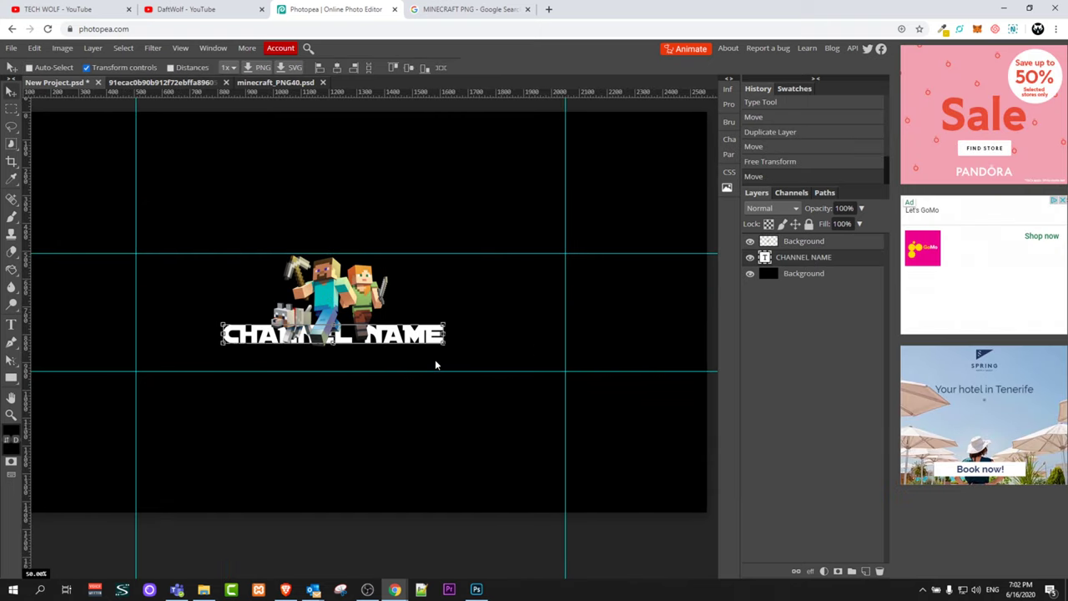
drag(413, 340, 413, 362)
key(alt+[)
key(ctrl+t)
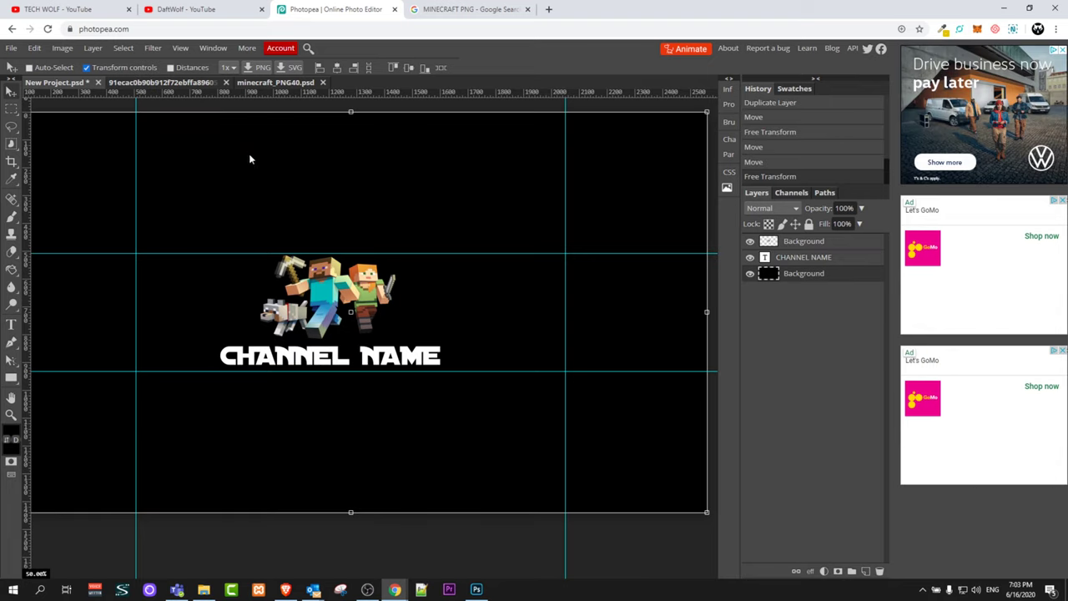
Step: Export the banner as a 2560 × 1440 px JPG at 100% quality
click(11, 48)
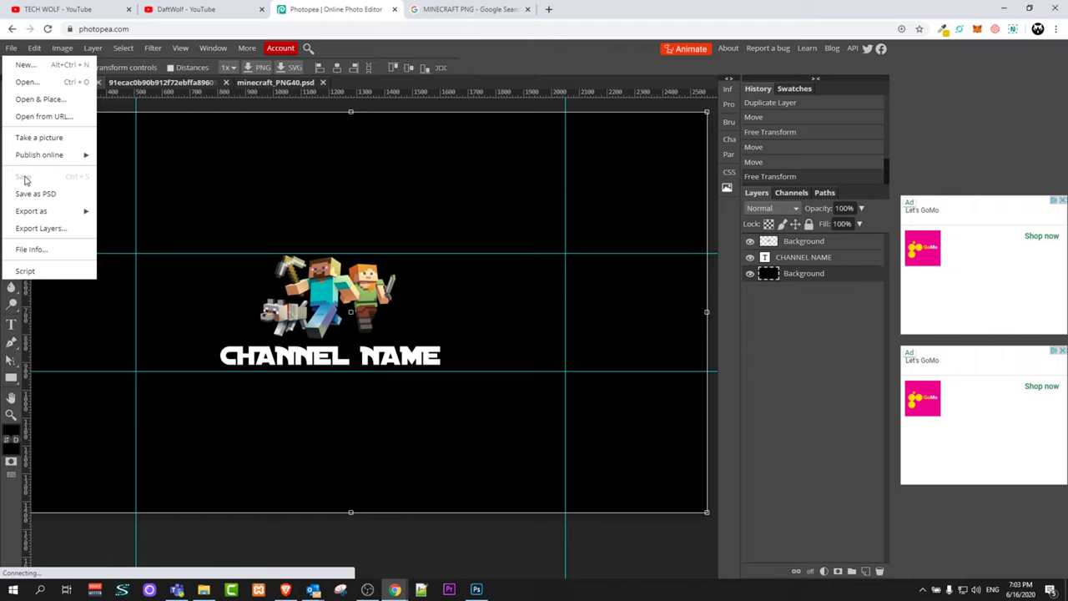
mouse_move(33, 211)
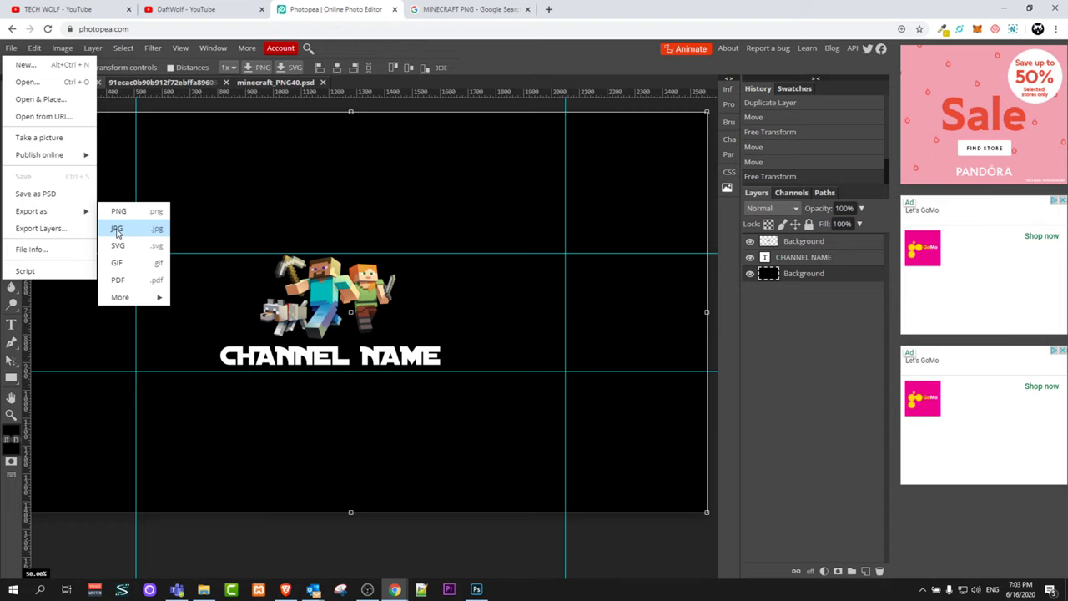
click(117, 232)
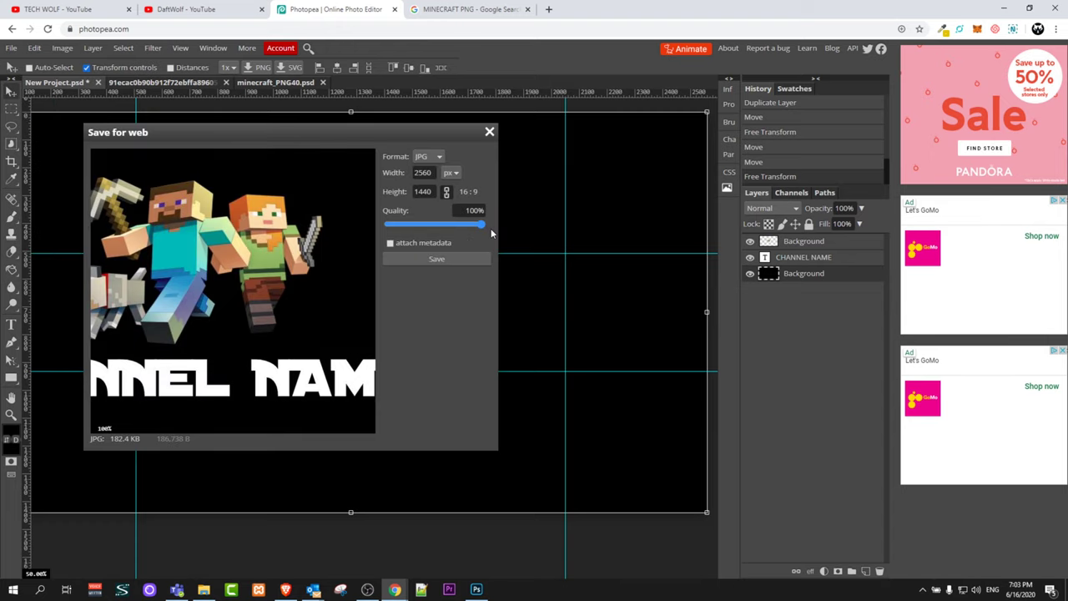
click(436, 258)
Step: Switch to the YouTube channel page and upload New Project from the Downloads folder as the channel art
key(ctrl+shift+Tab)
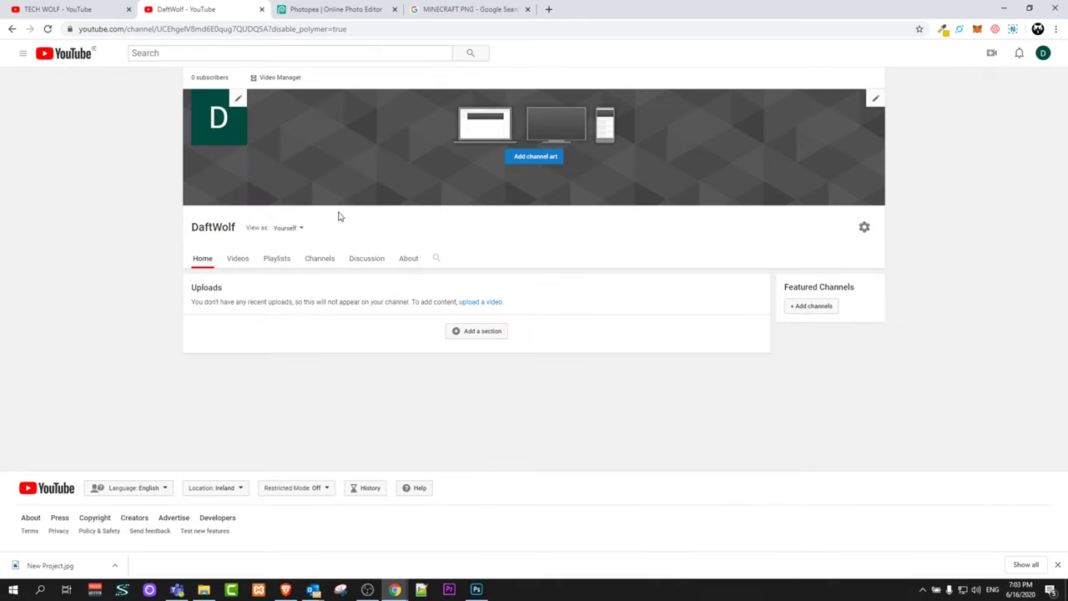
click(876, 100)
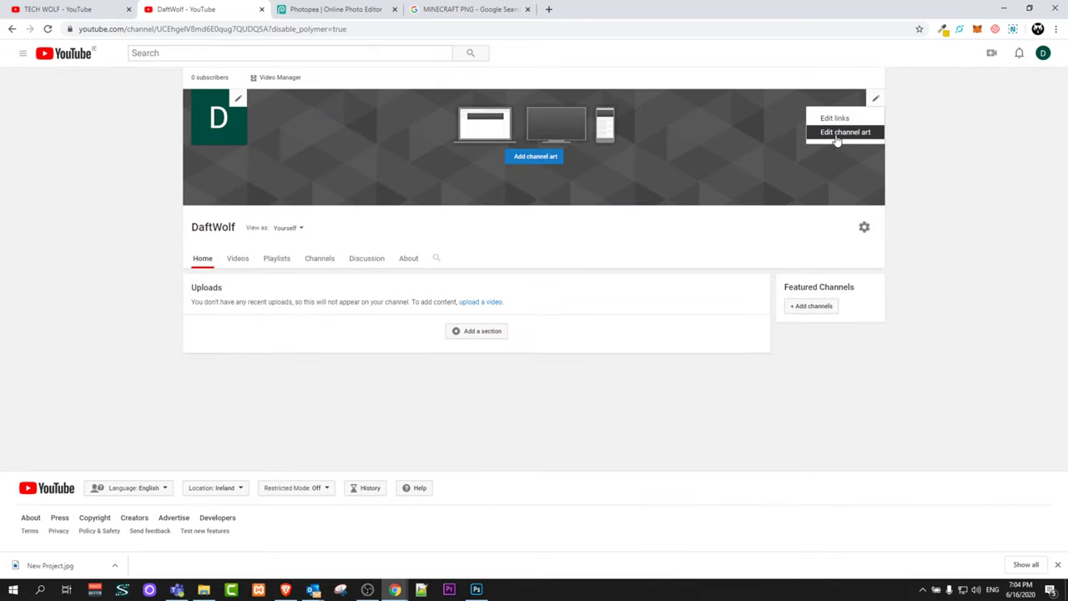
click(534, 157)
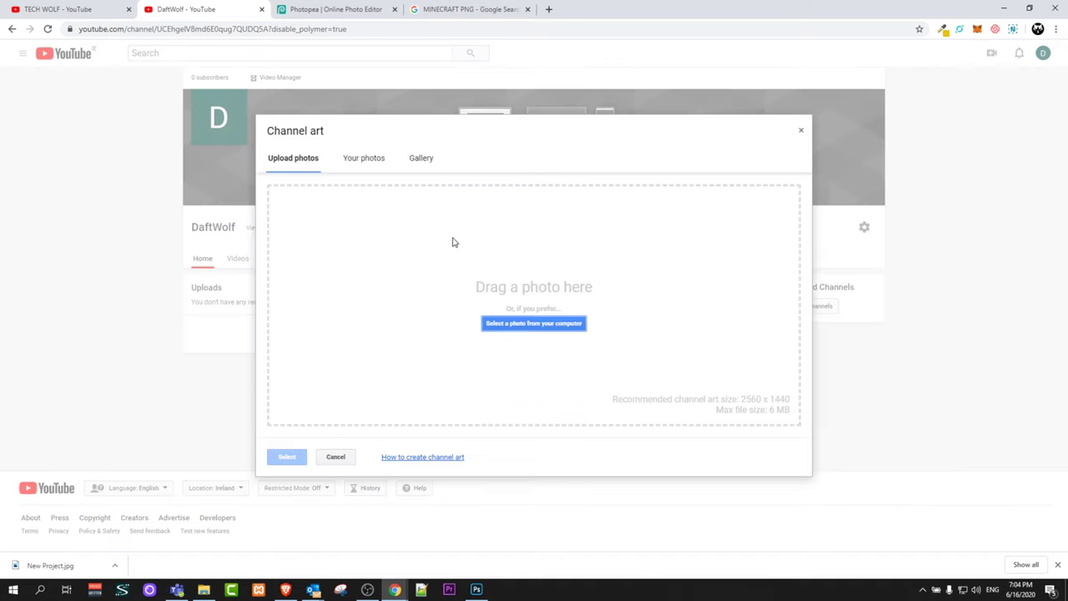
click(546, 326)
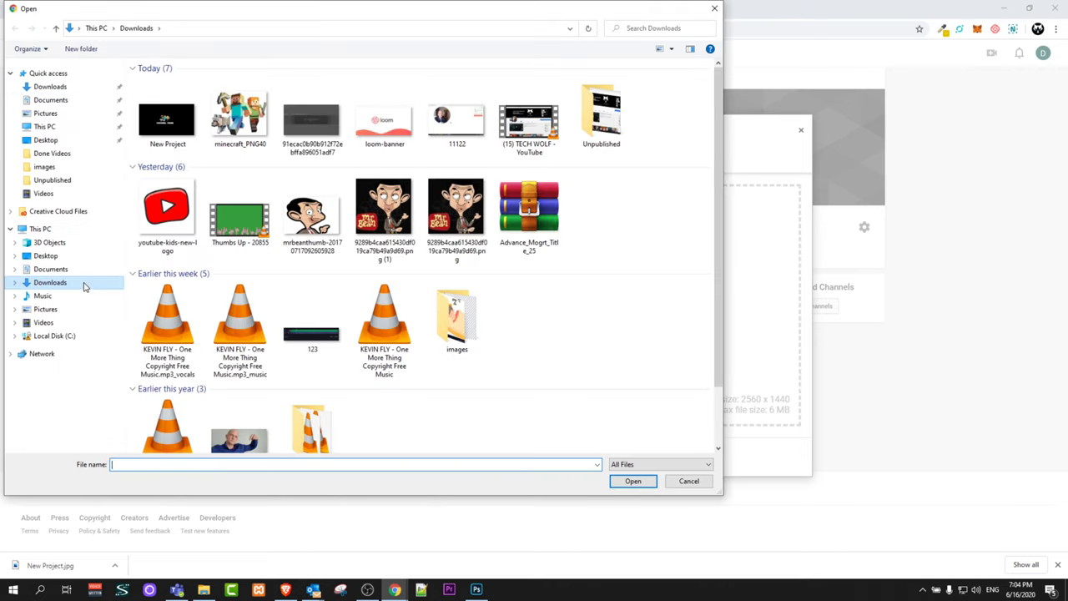
click(182, 146)
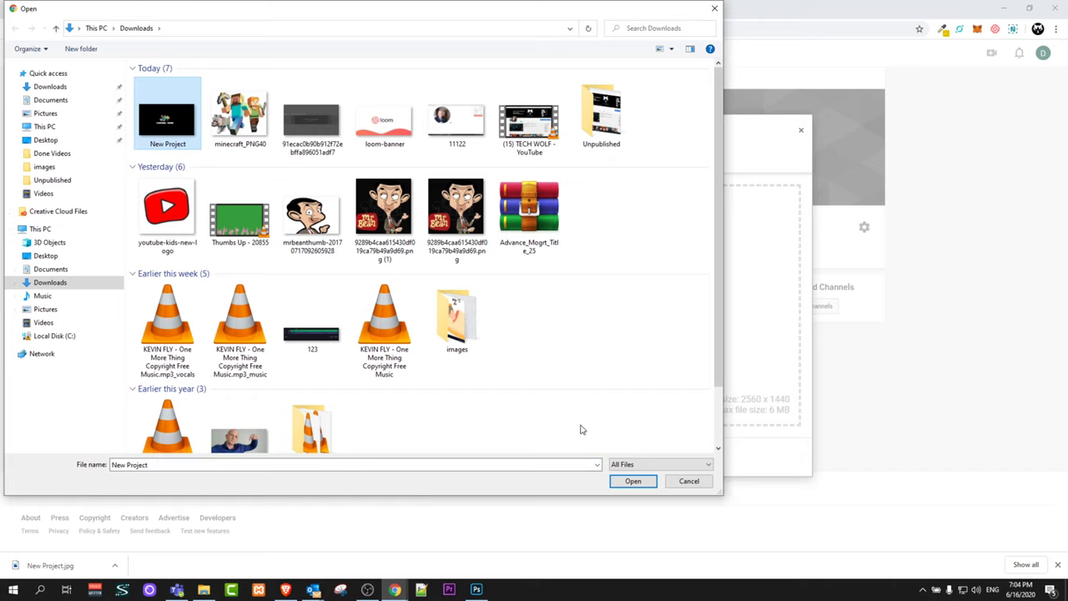
click(619, 479)
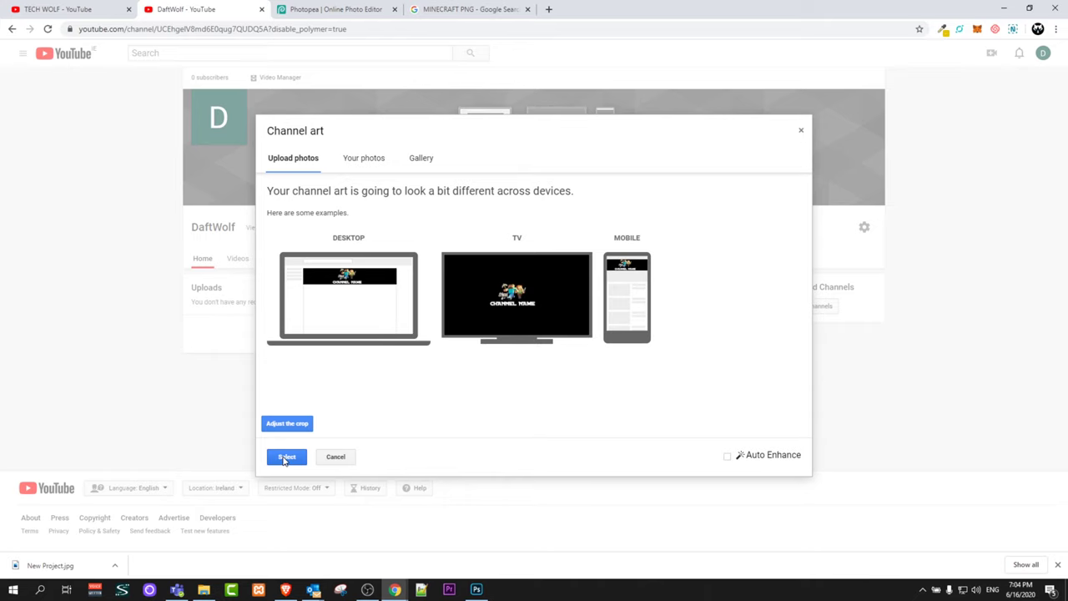
click(284, 459)
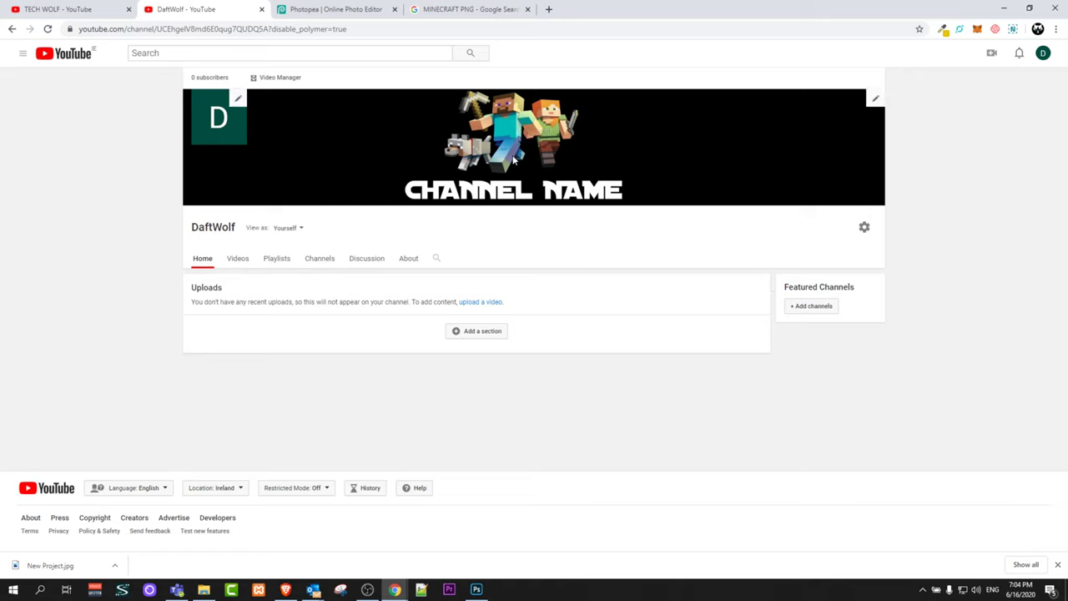
Step: Open the My channel page to view the new banner and reopen the navigation menu
click(24, 55)
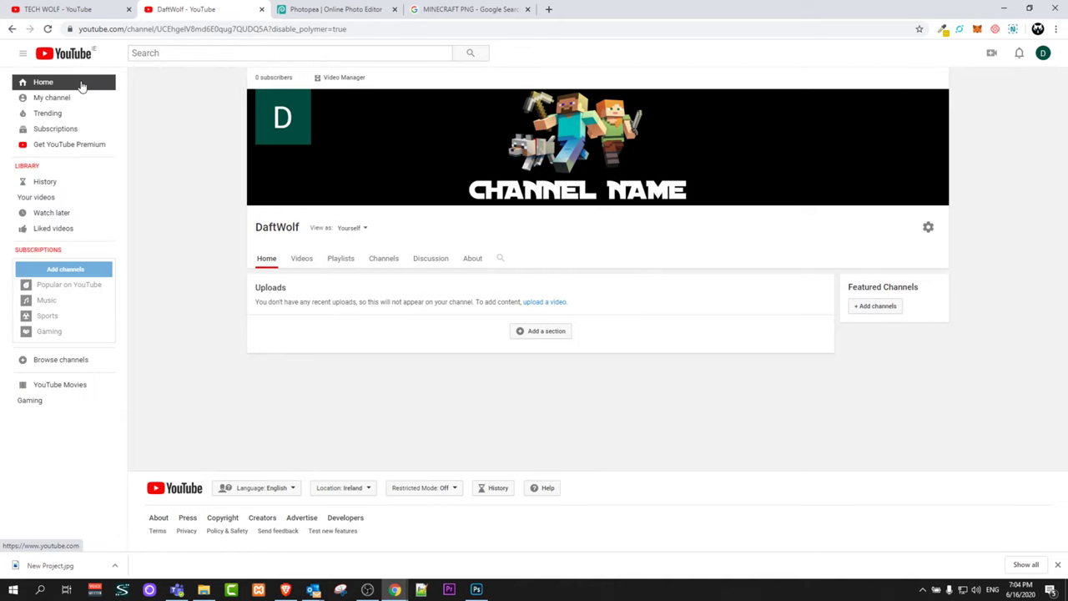
click(42, 100)
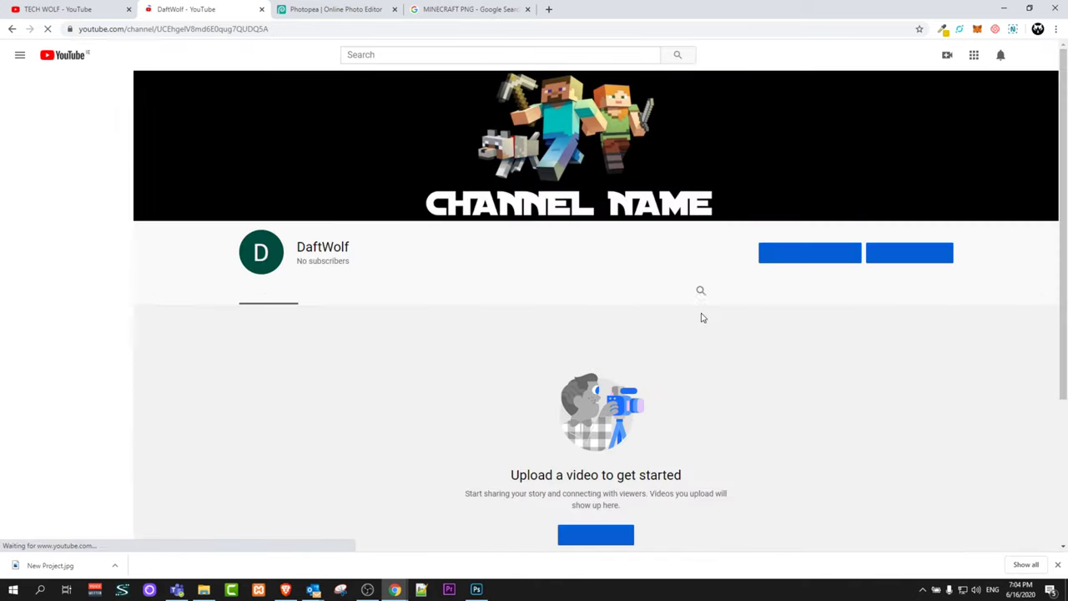
click(20, 55)
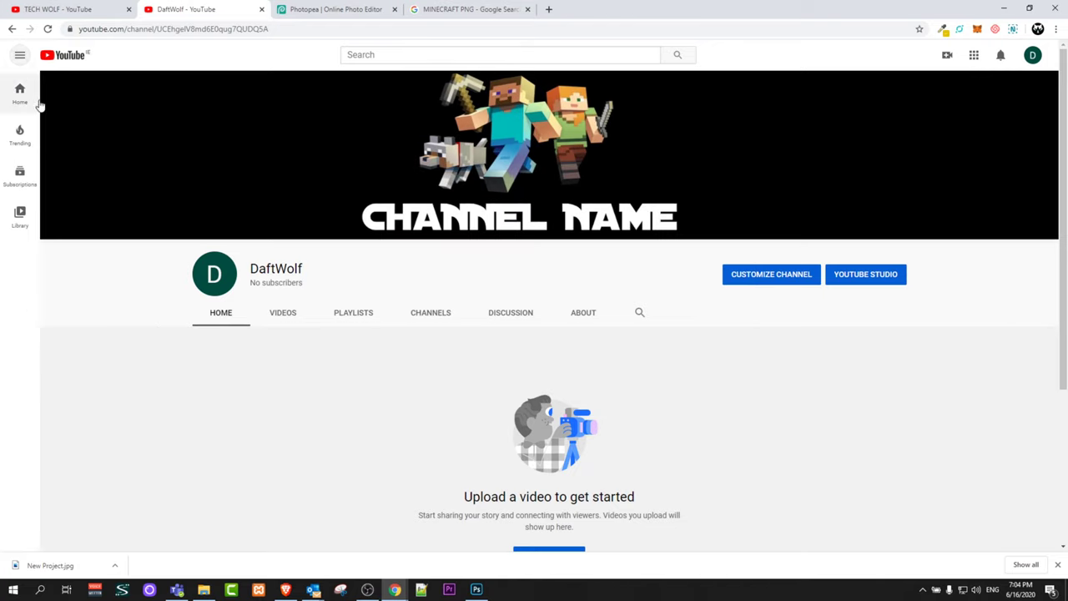